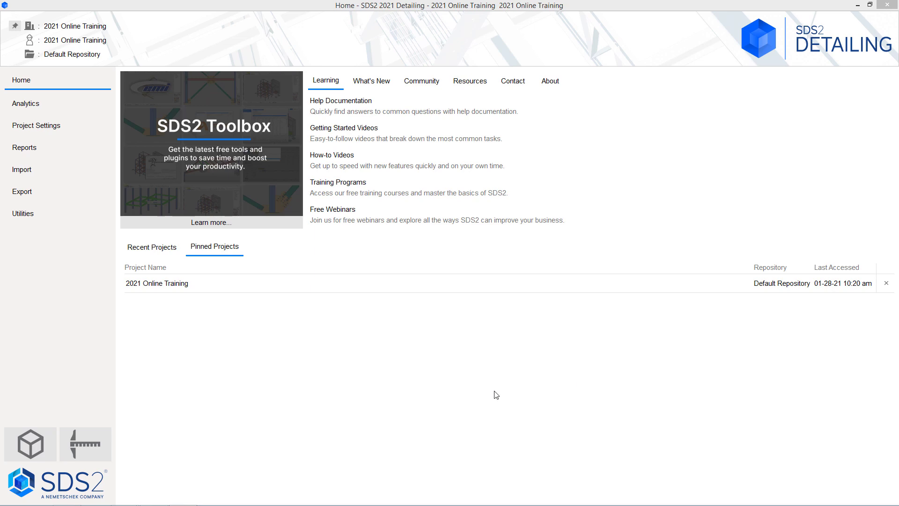
- Open the job's Design Settings and review the design method and beam design loads, including the seismic moment frame type options
left_click(78, 127)
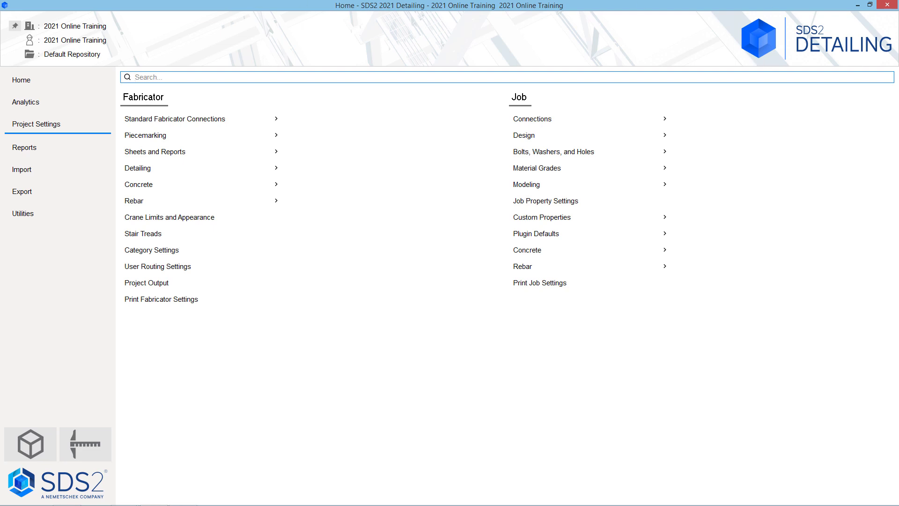
left_click(623, 137)
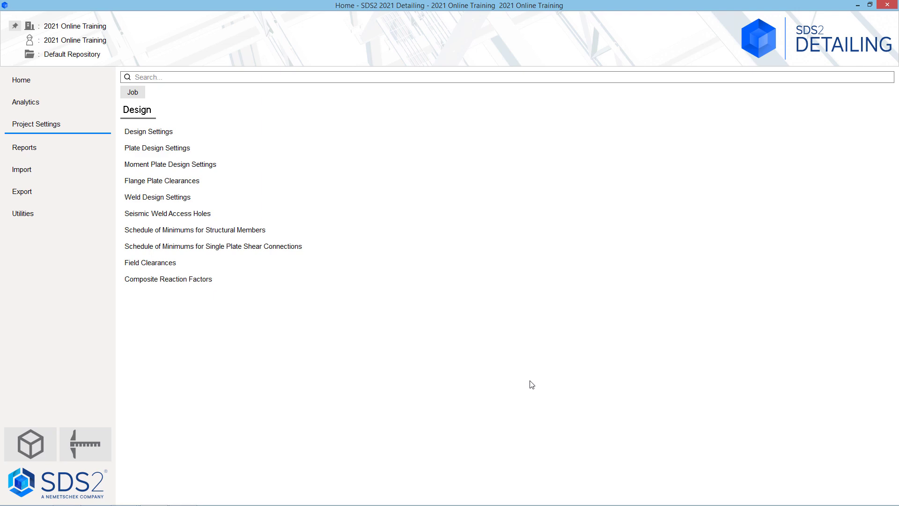
left_click(224, 131)
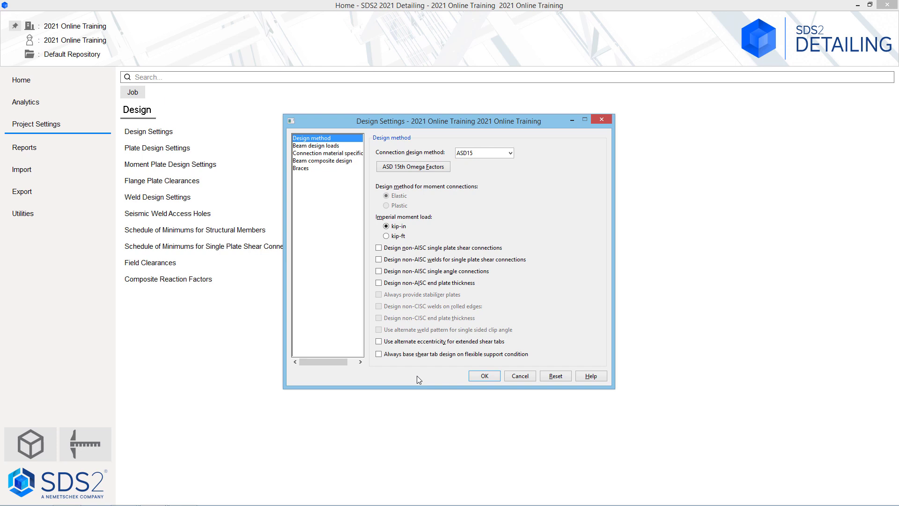
key("Tab")
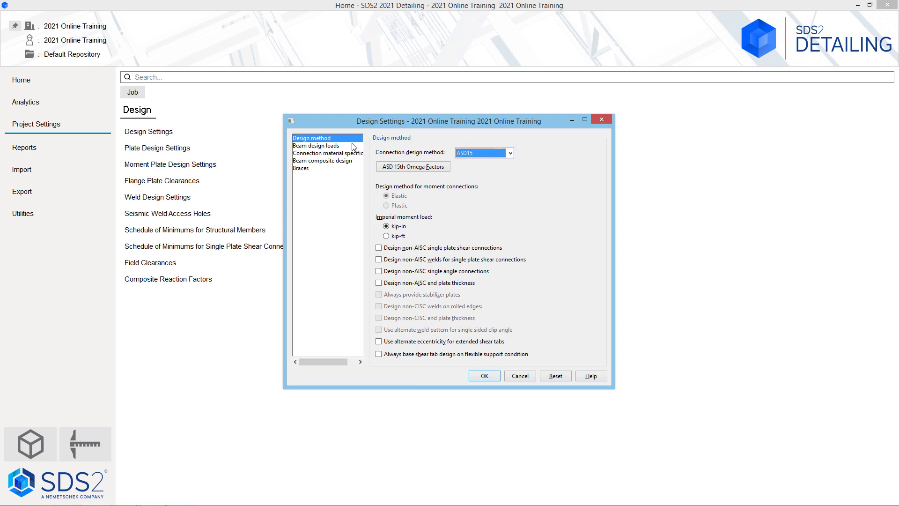
left_click(356, 145)
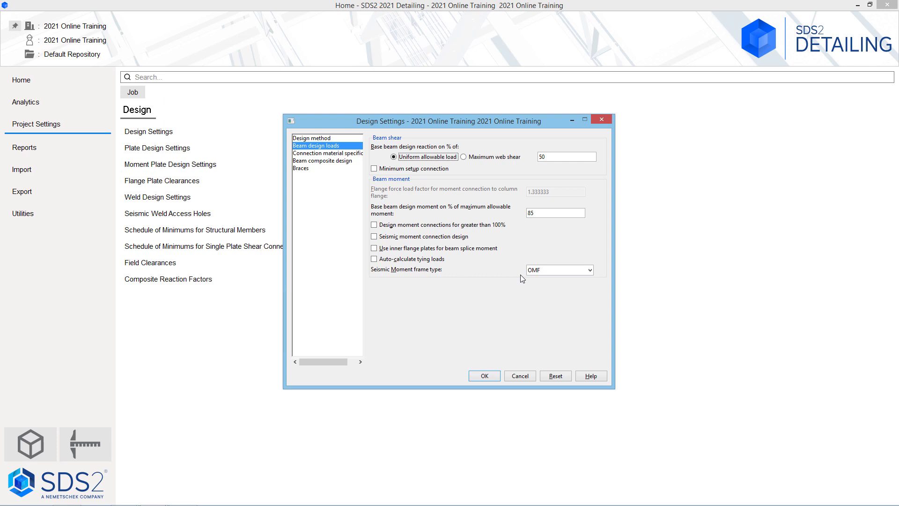
left_click(589, 271)
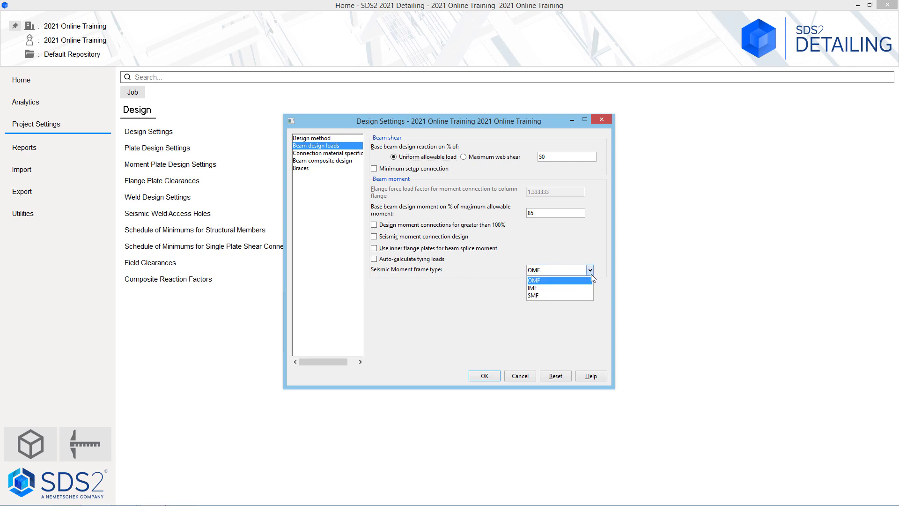
left_click(471, 292)
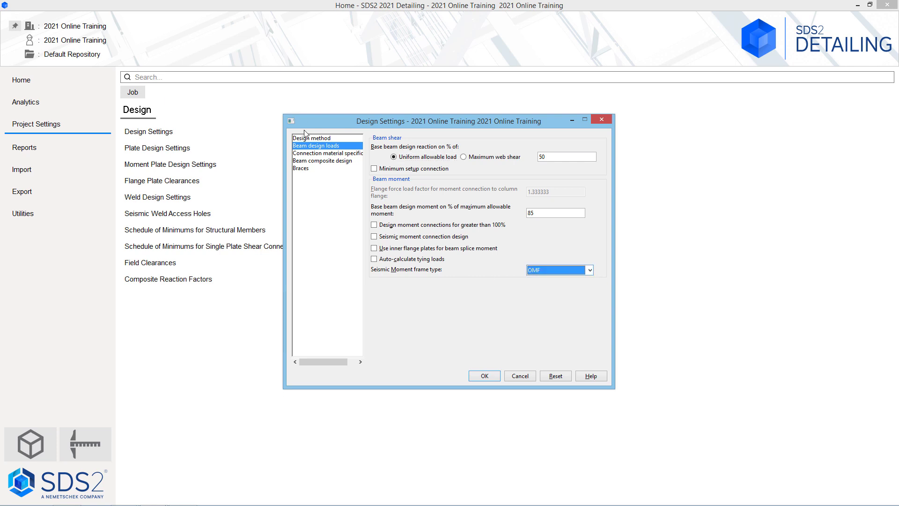
- Review the connection material specifications, beam composite design and brace settings, and leave Design Settings without saving
left_click(320, 154)
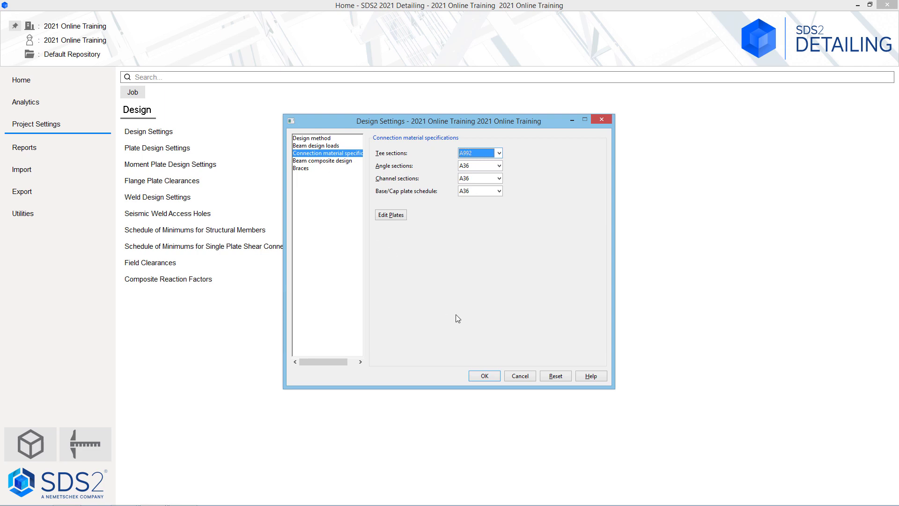
left_click(322, 160)
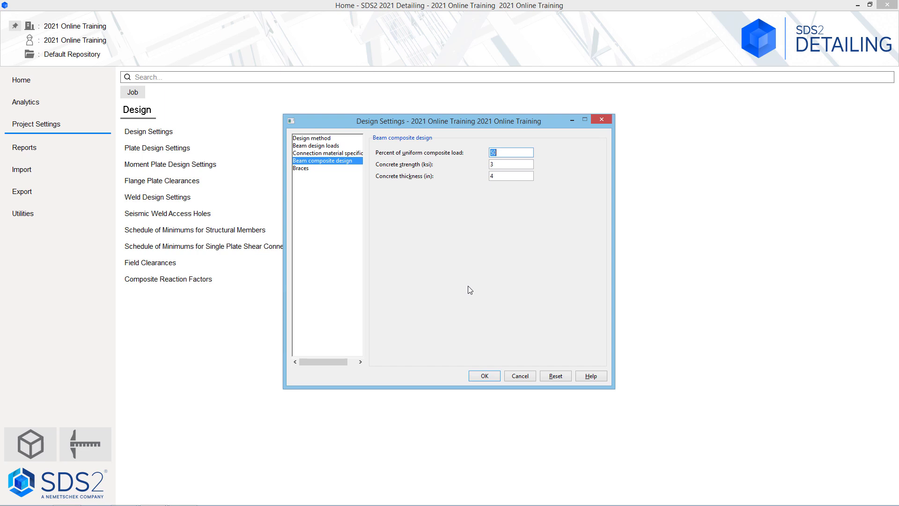
left_click(329, 170)
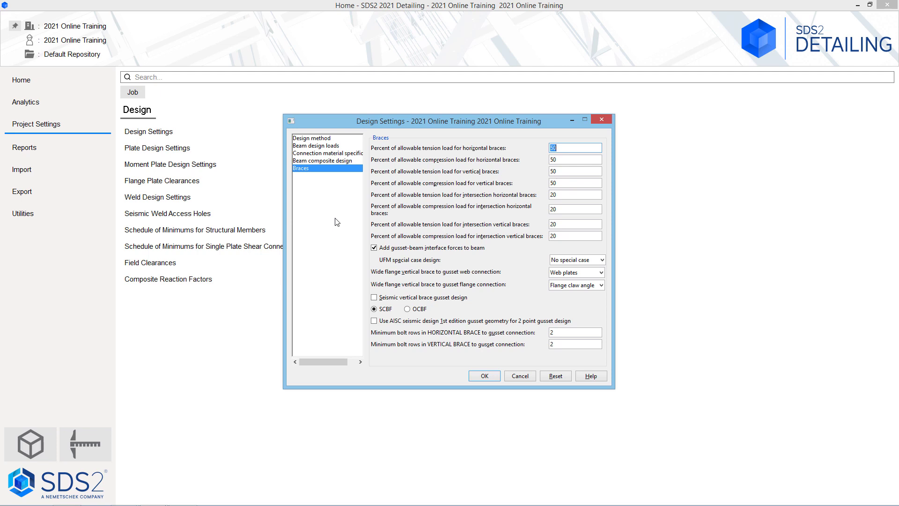
left_click(520, 376)
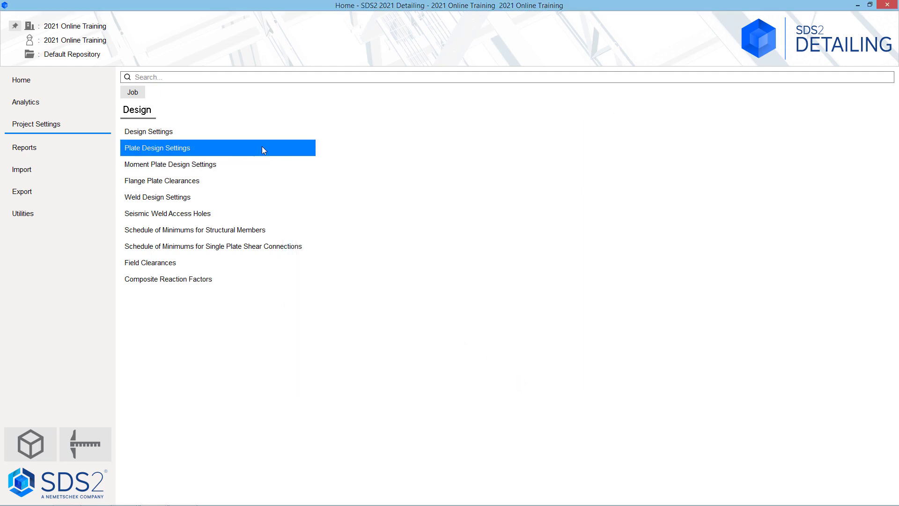
- Review the Plate Design Settings and the Moment Plate Design Settings for column flange, column web and back-up bars, cancelling both
left_click(263, 146)
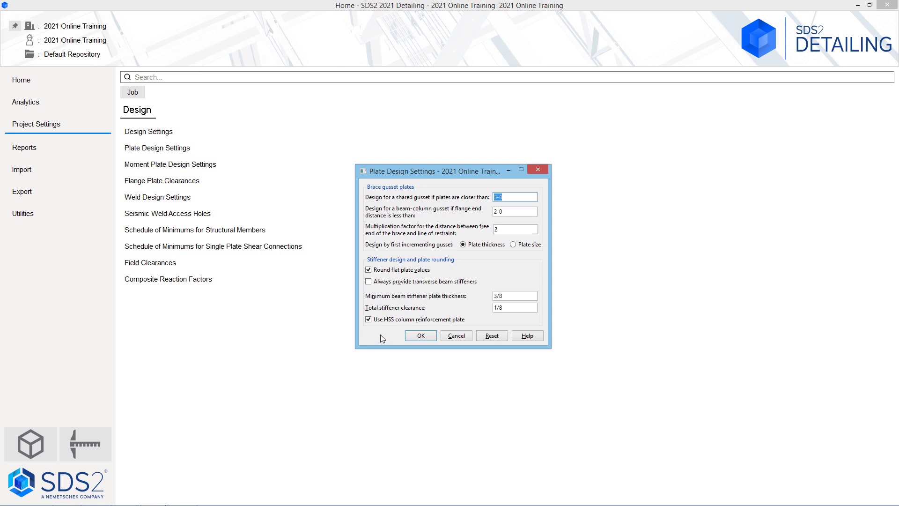
left_click(454, 335)
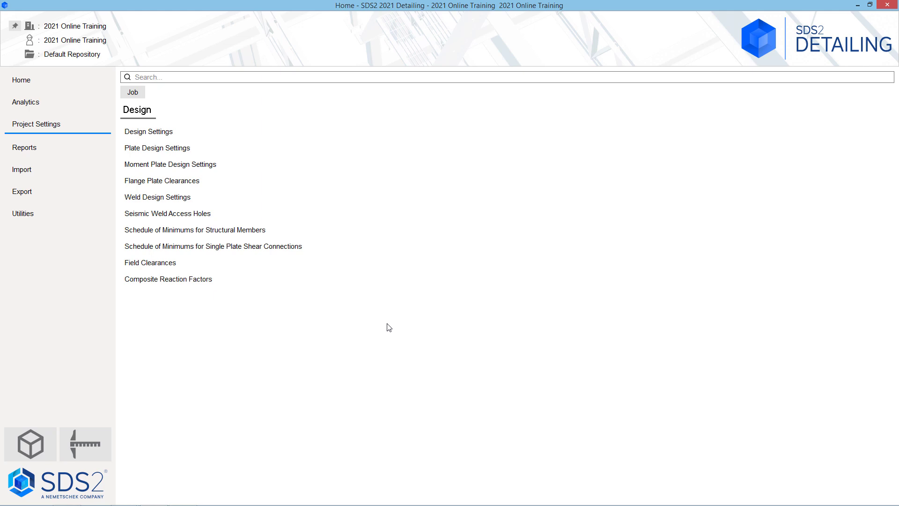
left_click(221, 165)
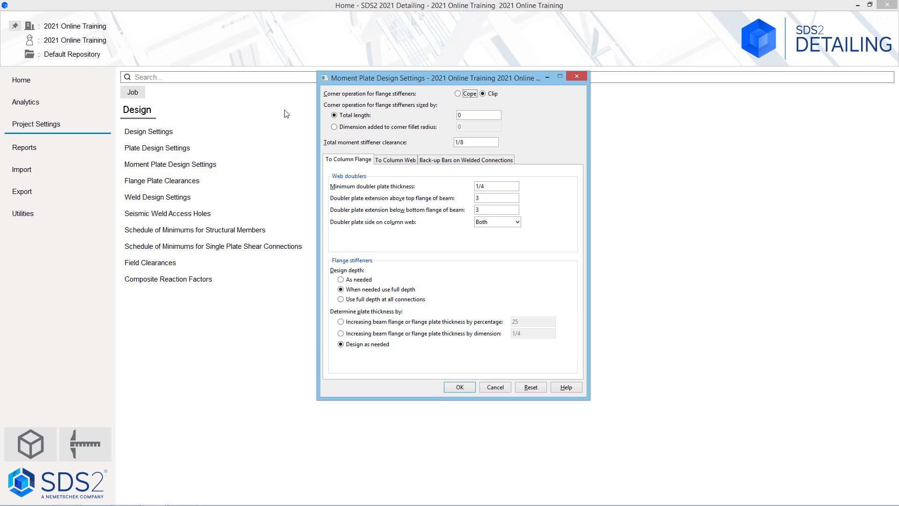
left_click(404, 160)
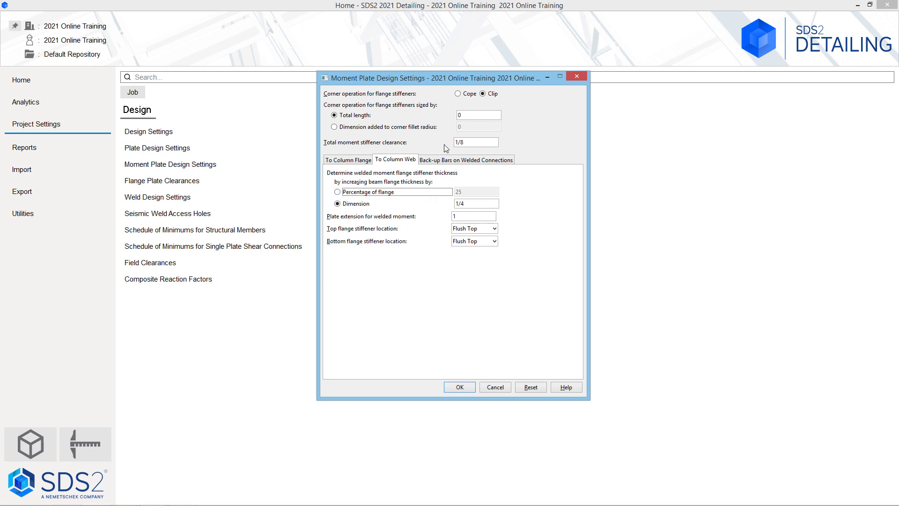
left_click(474, 161)
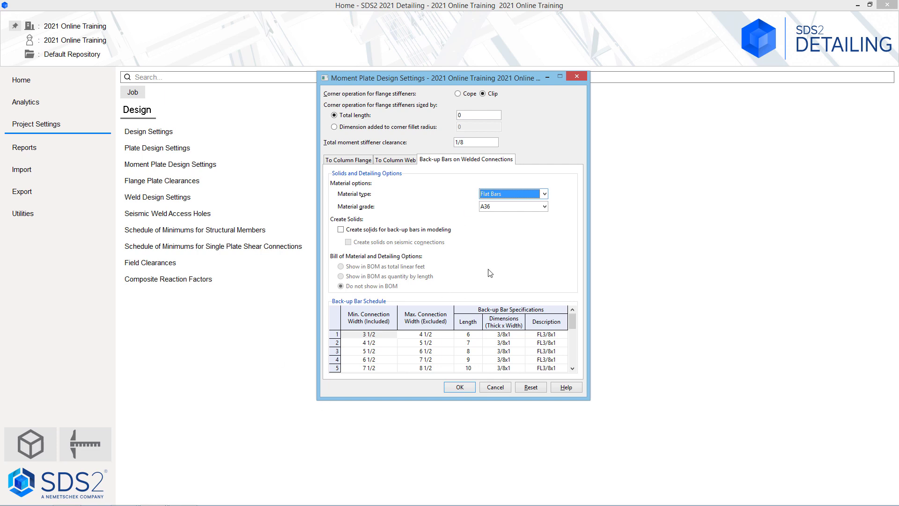
left_click(494, 386)
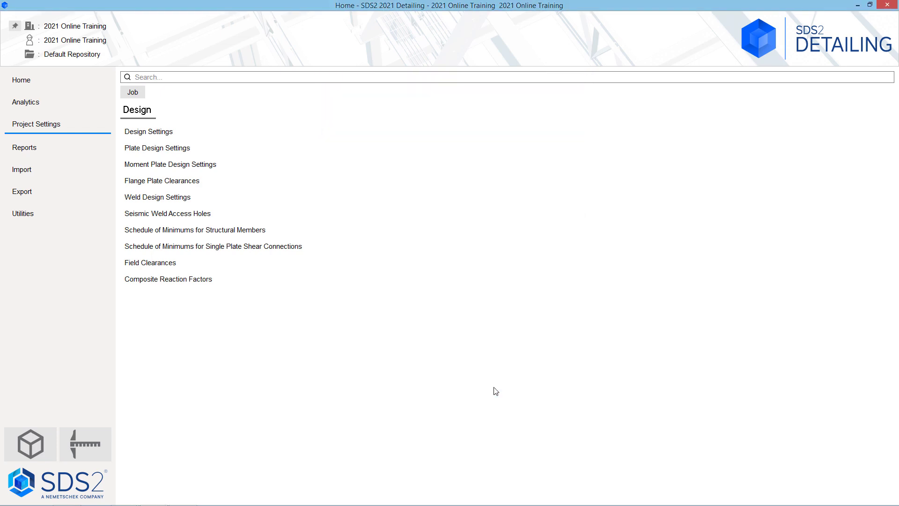
- Review the Flange Plate Clearances and the Weld Design Settings, including the Alternate #3 cut type and base plate weld pattern options
left_click(183, 181)
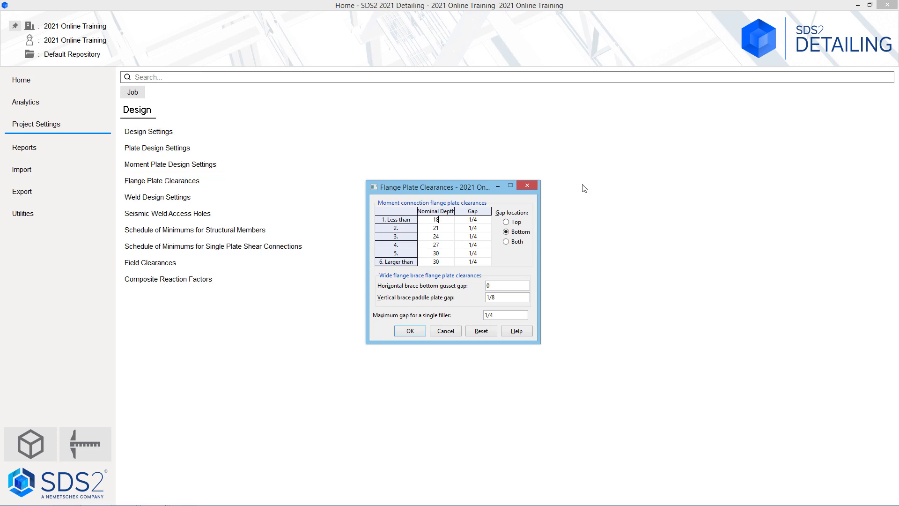
left_click(411, 330)
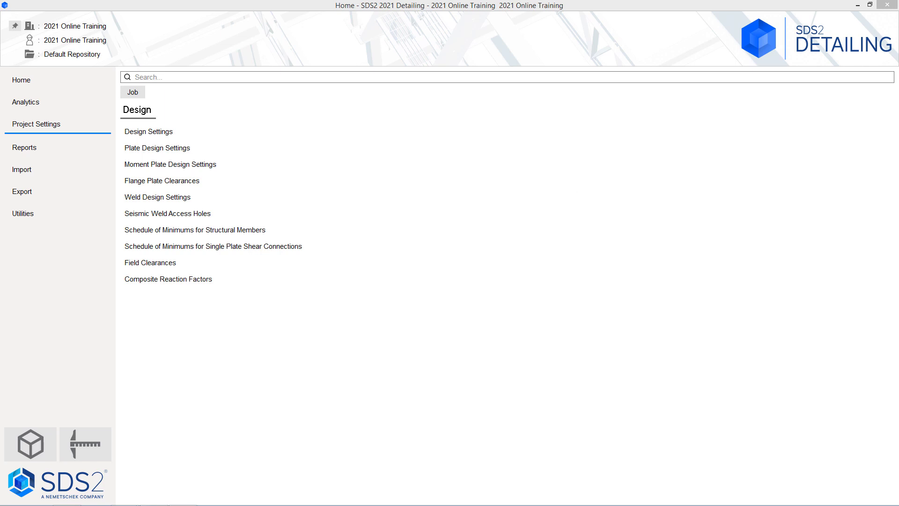
left_click(238, 205)
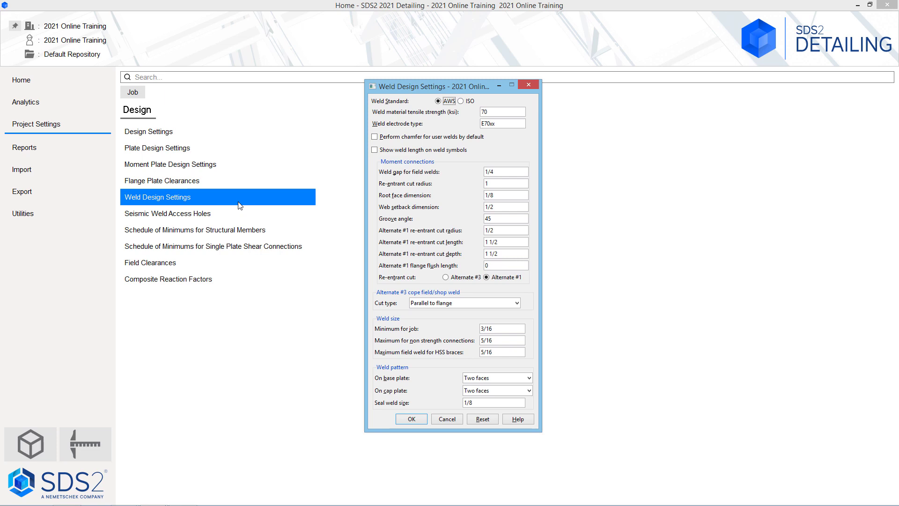
left_click(517, 304)
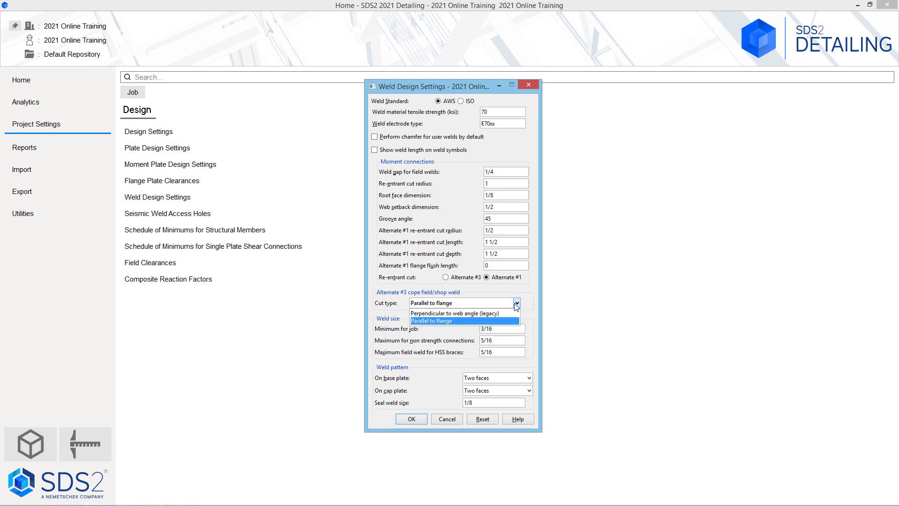
left_click(534, 297)
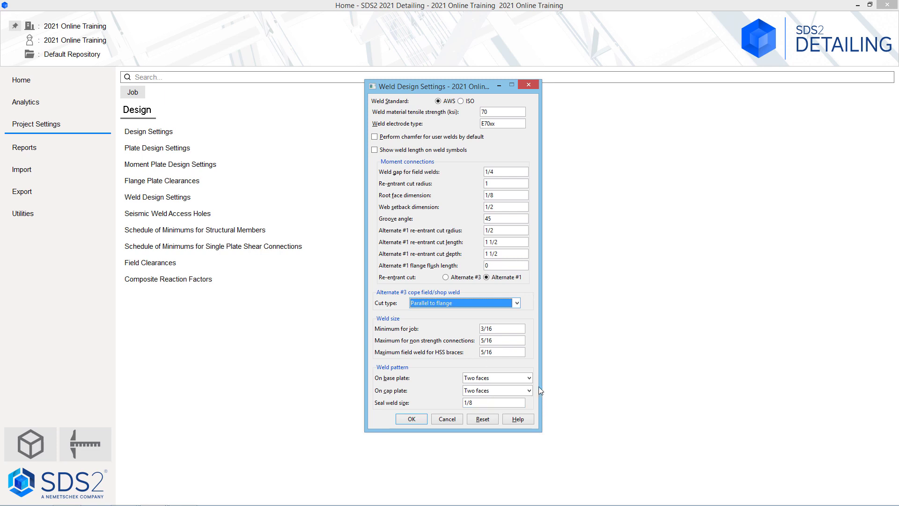
left_click(528, 378)
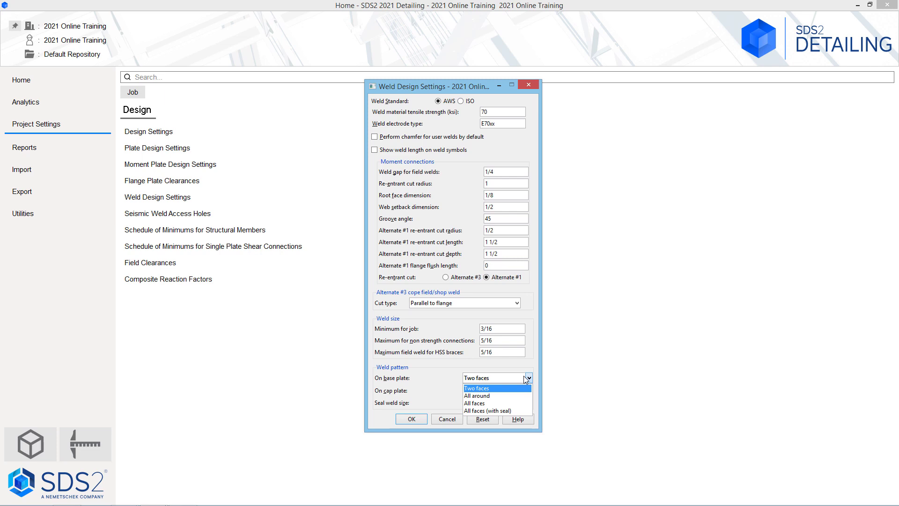
left_click(530, 368)
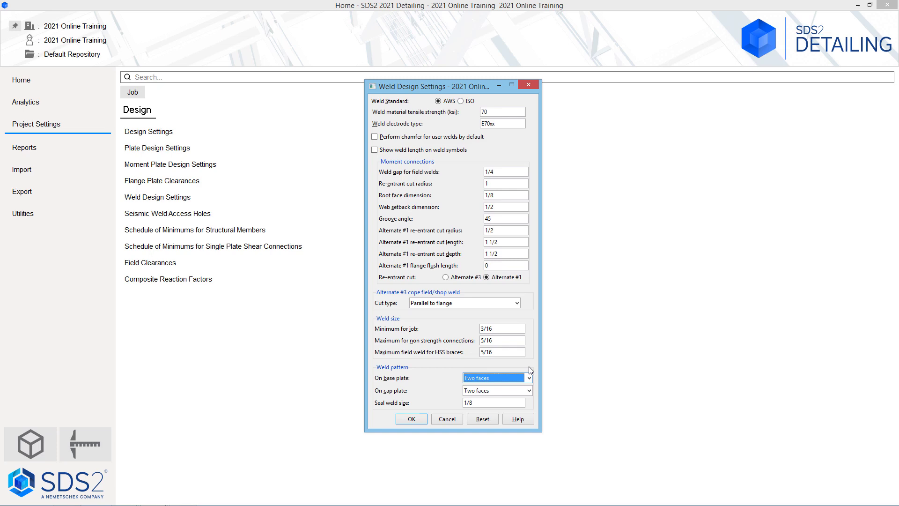
left_click(449, 418)
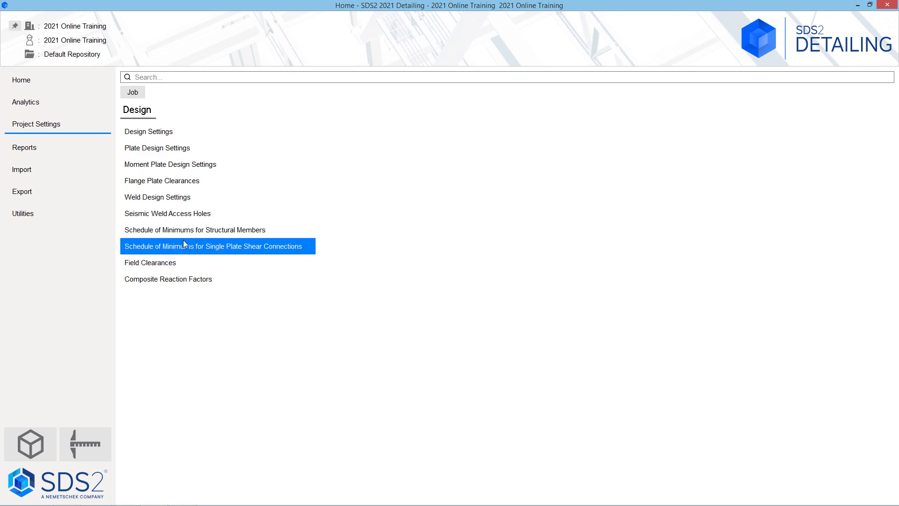
- Review the Seismic Weld Access Holes table and close it without changes
left_click(197, 214)
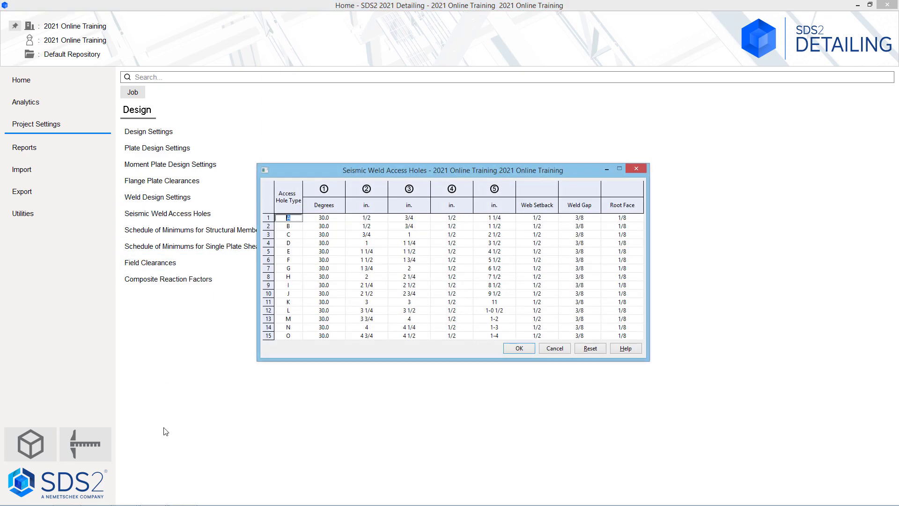
mouse_move(364, 222)
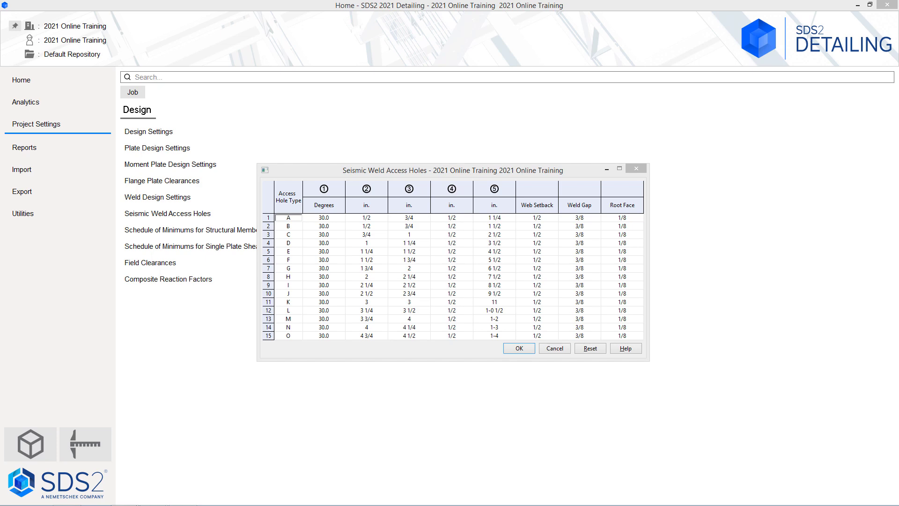
key("Escape")
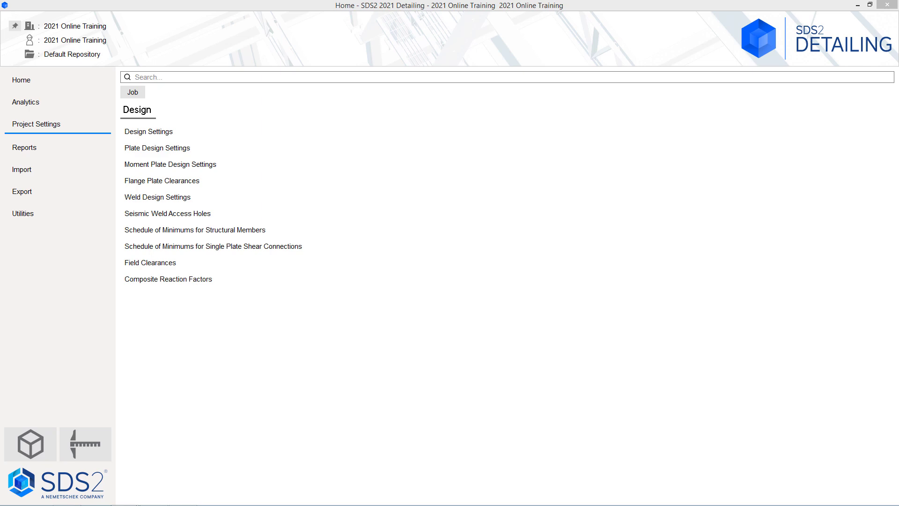
- Review the job's Field Clearances and Composite Reaction Factors, cancelling both without changes
left_click(171, 263)
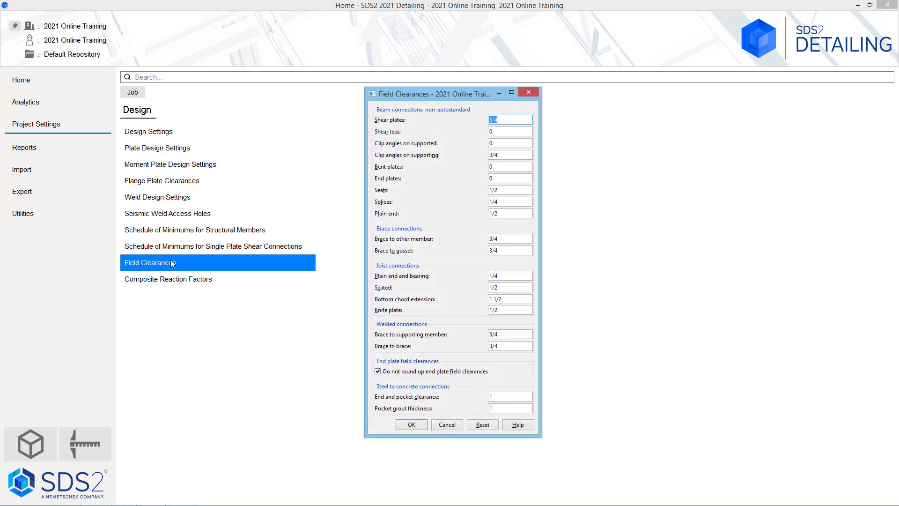
left_click_drag(473, 94, 472, 89)
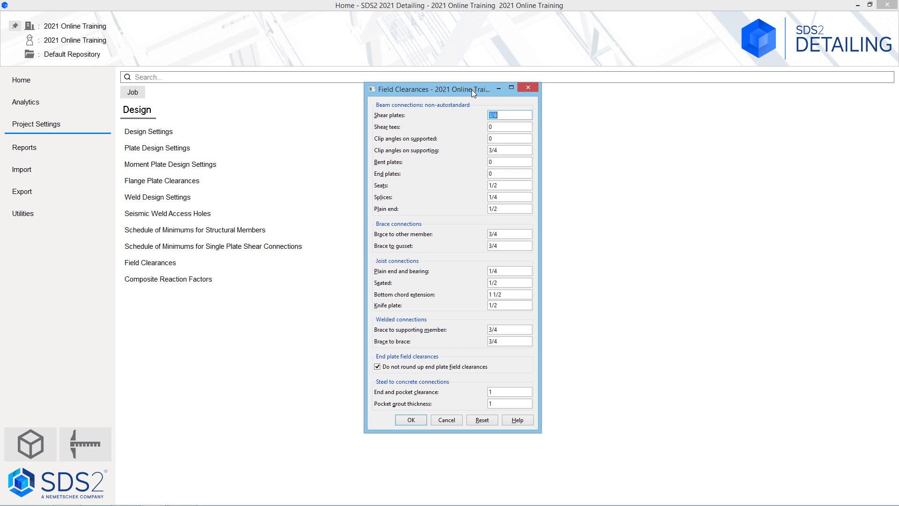
left_click(434, 420)
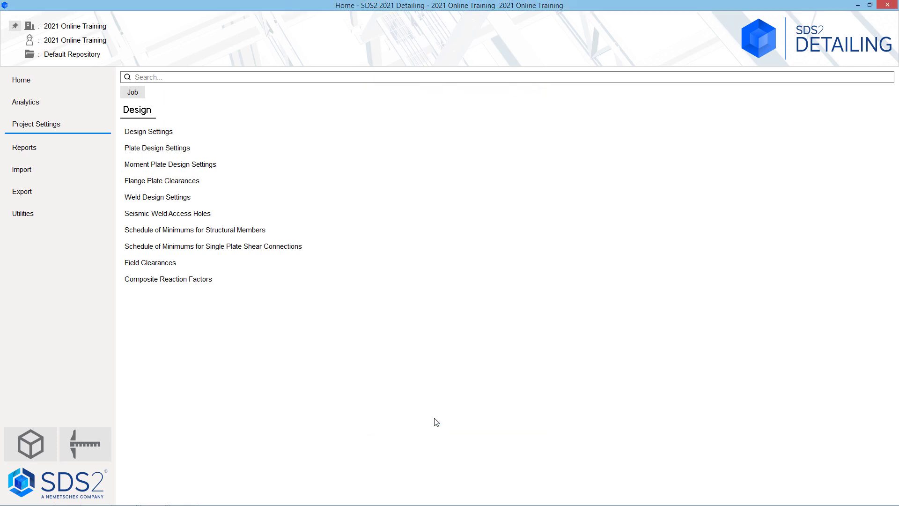
left_click(170, 280)
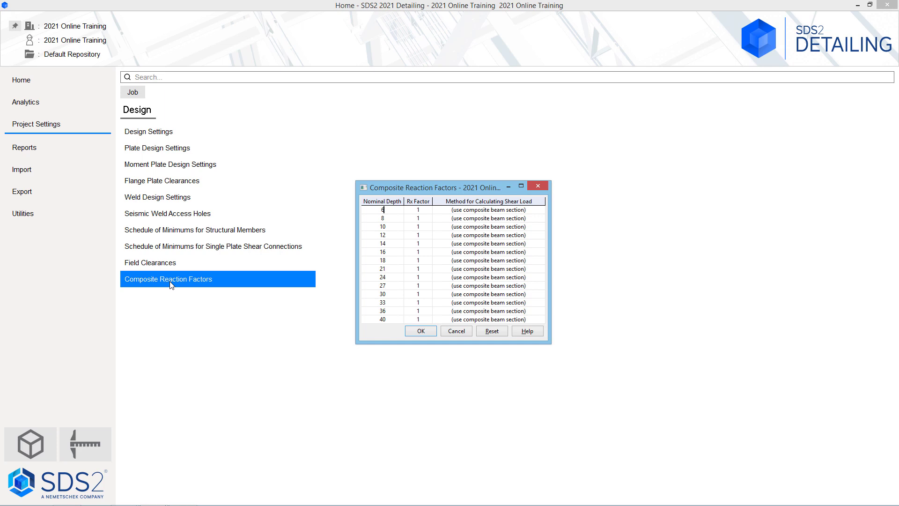
left_click(453, 333)
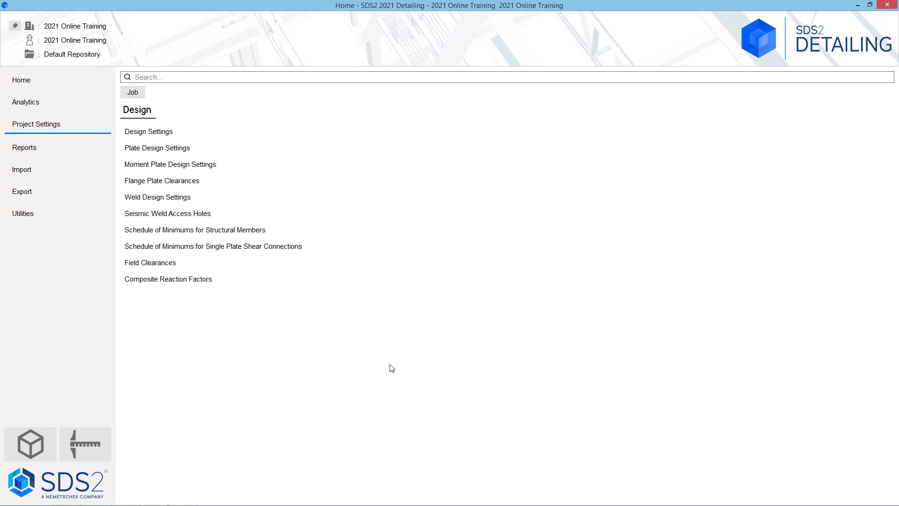
- Review the job's Bolt Settings, checking default bolt criteria for flush frame joist connections and G joist bolts, and cancel without changes
left_click(142, 96)
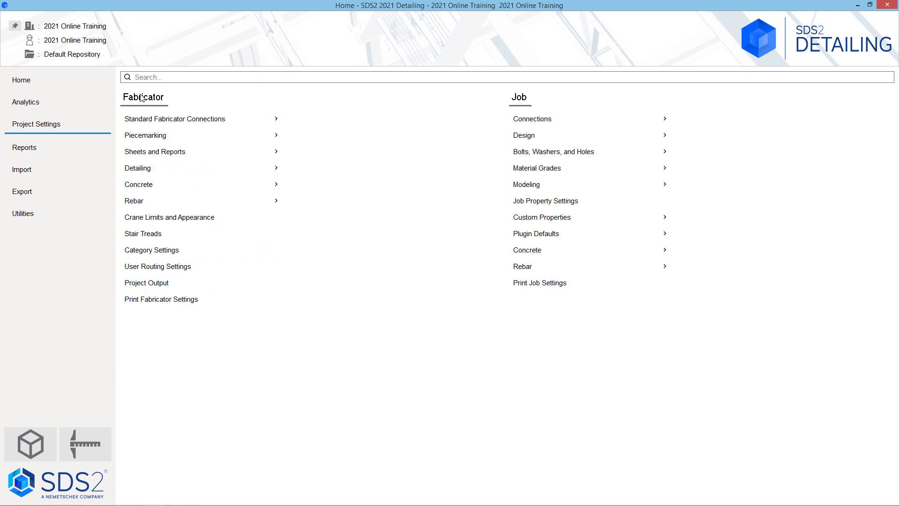
left_click(596, 157)
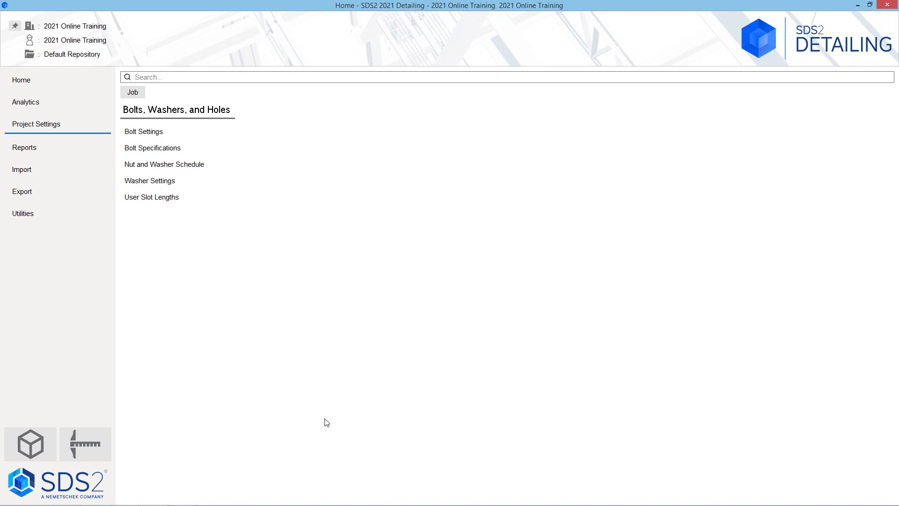
left_click(180, 127)
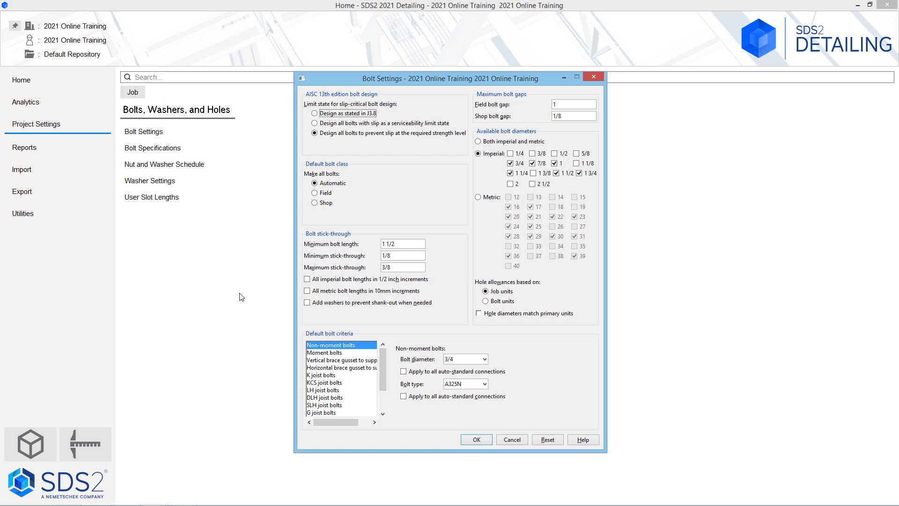
left_click_drag(384, 366, 383, 384)
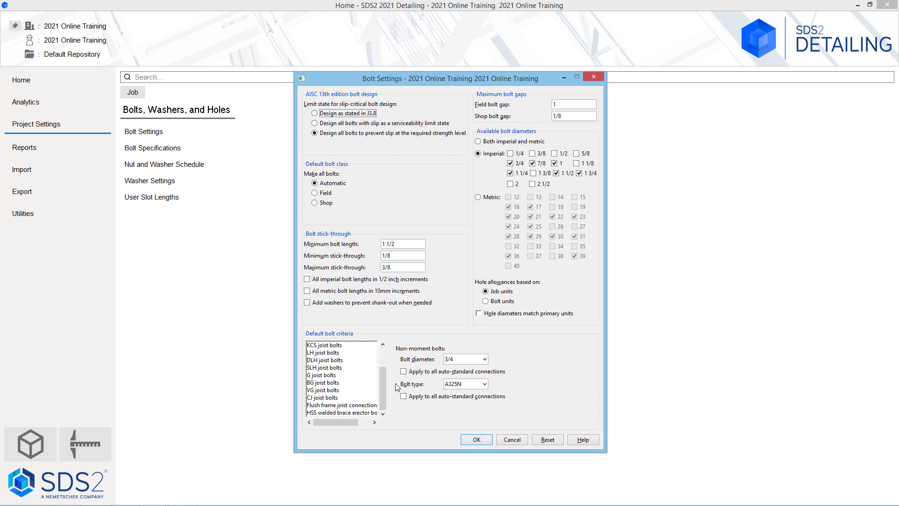
left_click(368, 406)
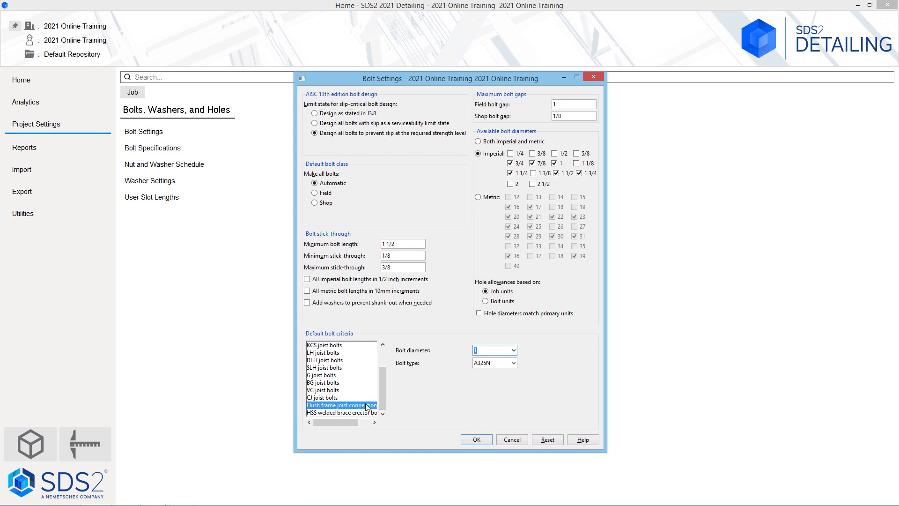
left_click(322, 375)
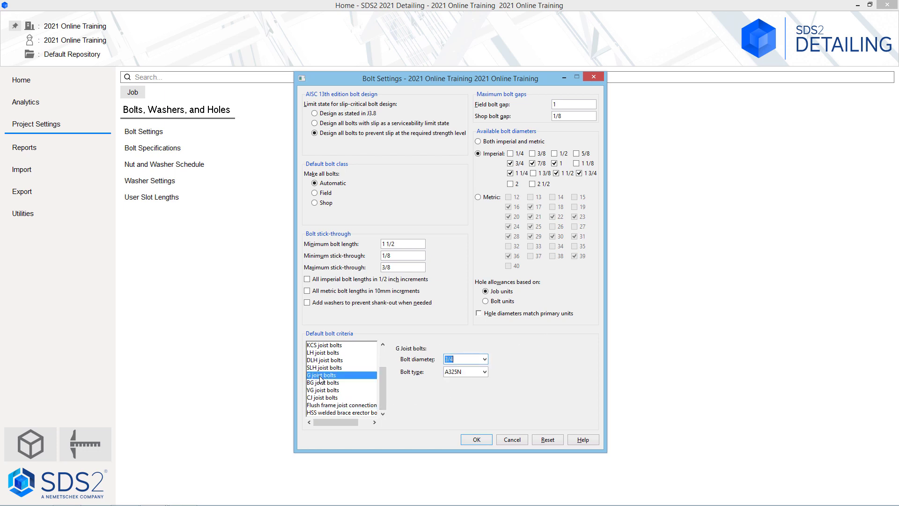
left_click(516, 439)
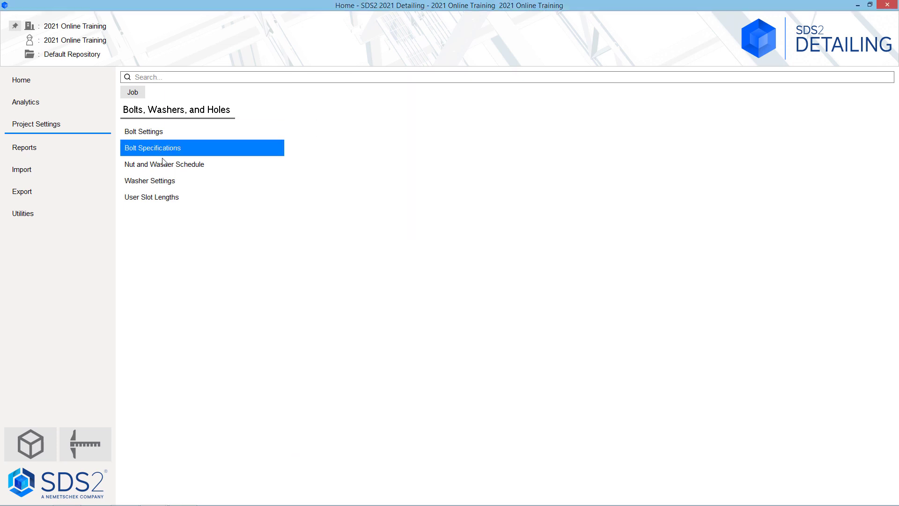
- Review the job's Bolt Specifications table, including the blank row for an additional bolt, and close it without changes
left_click(192, 155)
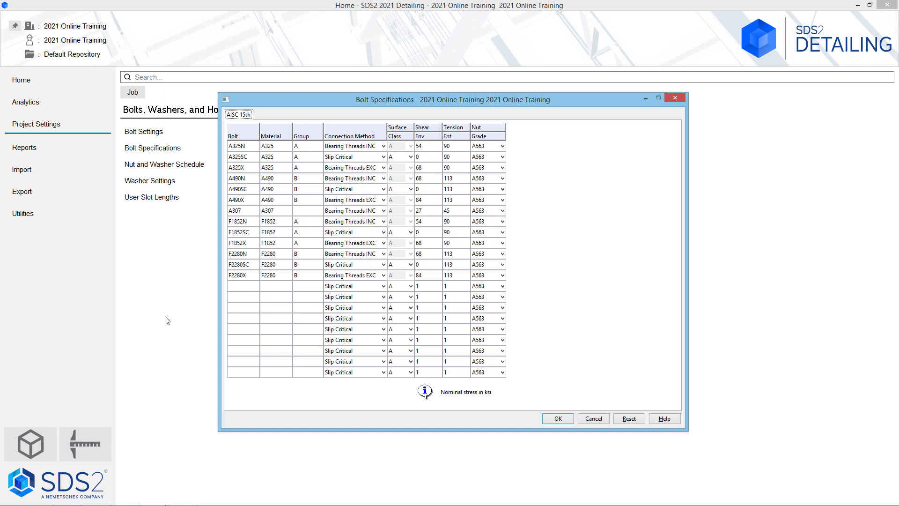
left_click(241, 287)
key("Escape")
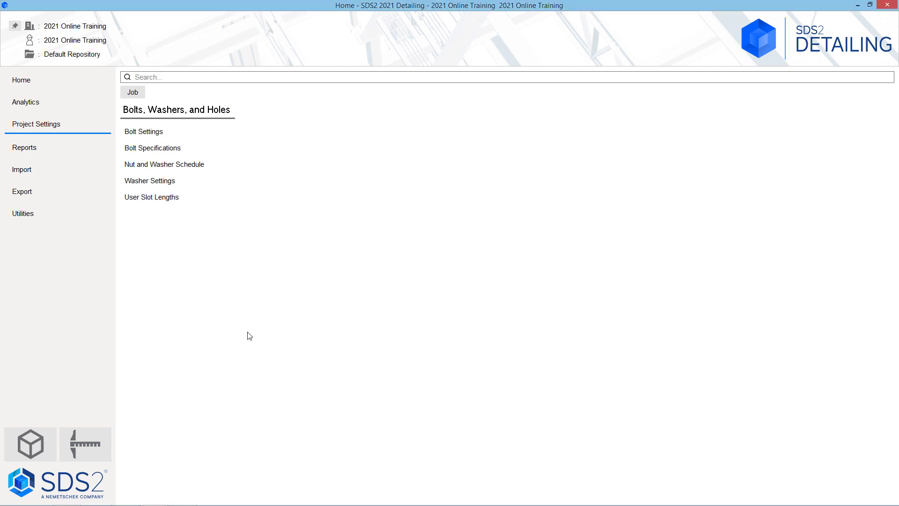
- Review the Nut and Washer Schedule, checking the available nut types and the washer grades, and close it
left_click(221, 168)
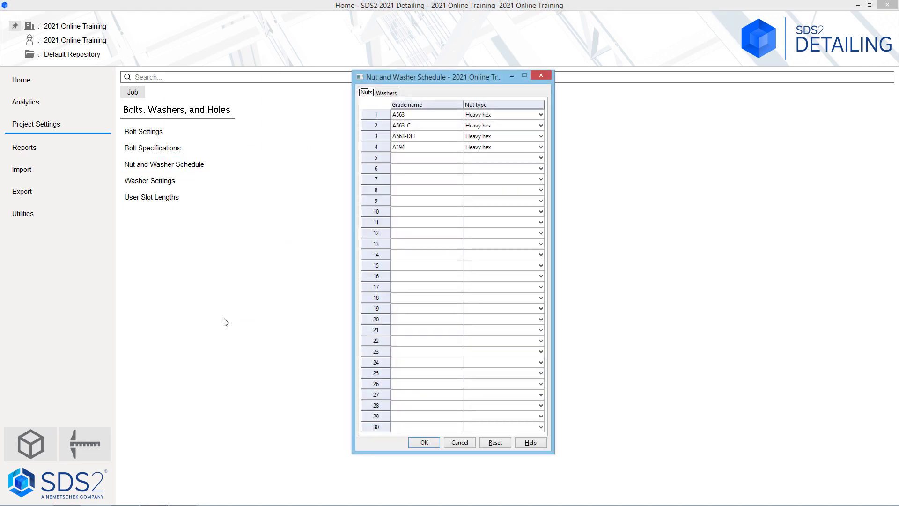
left_click(520, 159)
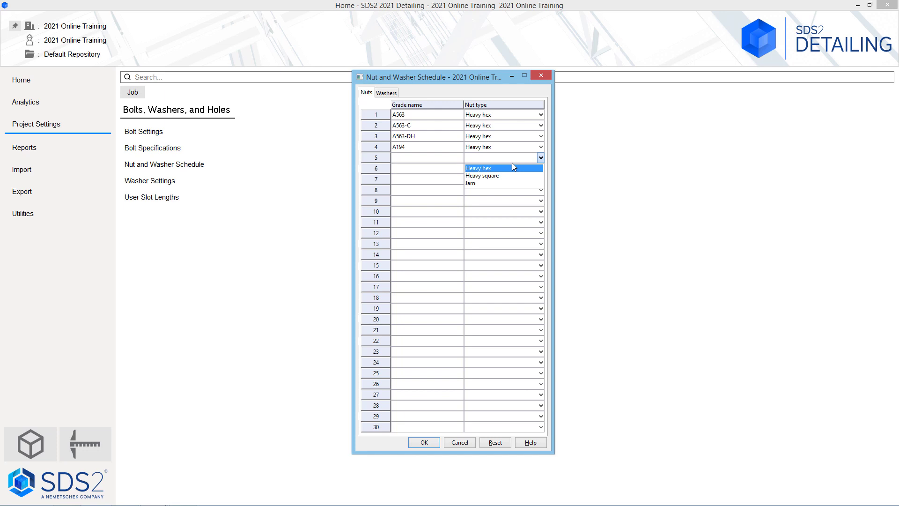
left_click(387, 79)
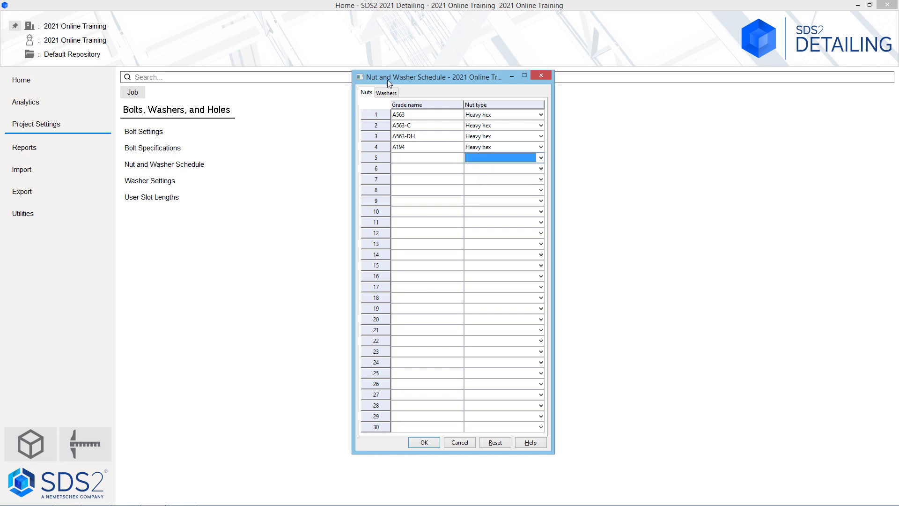
left_click(387, 92)
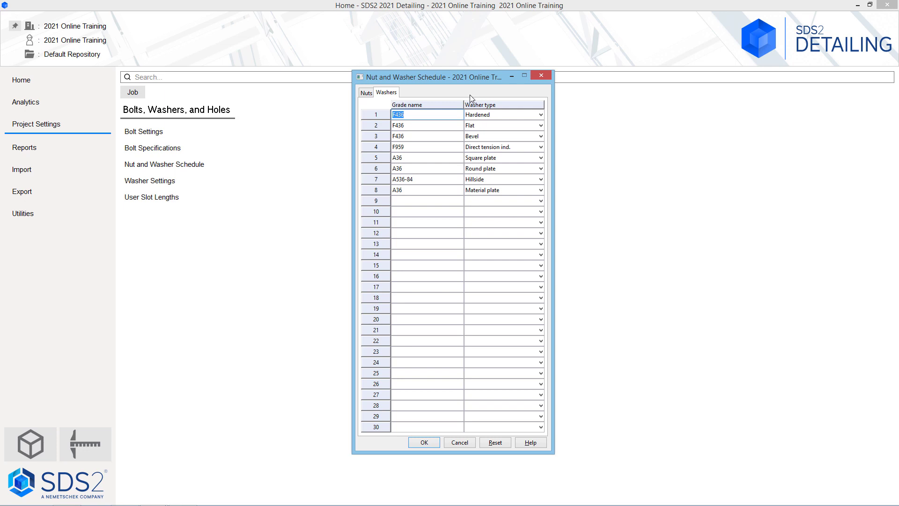
left_click(423, 443)
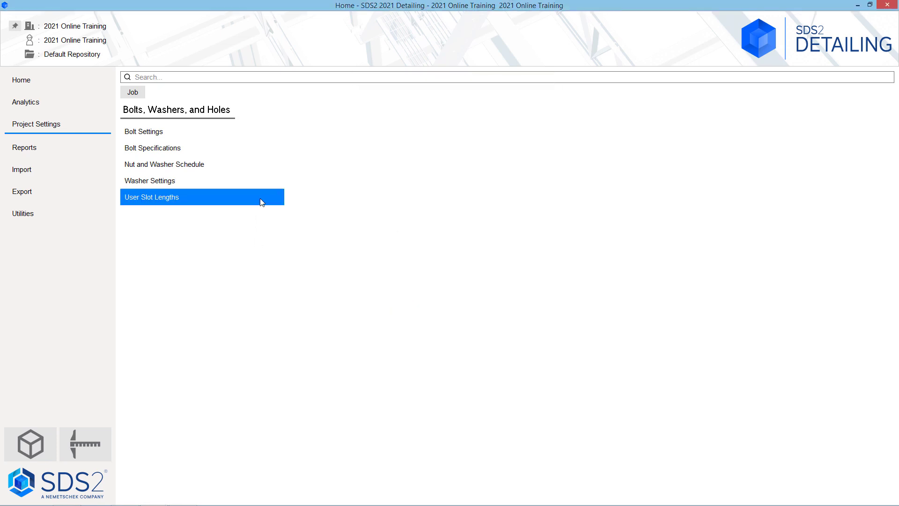
- Review the Washer Settings for A325N, F1852N and F2280N bolts, and cancel without changes
left_click(211, 186)
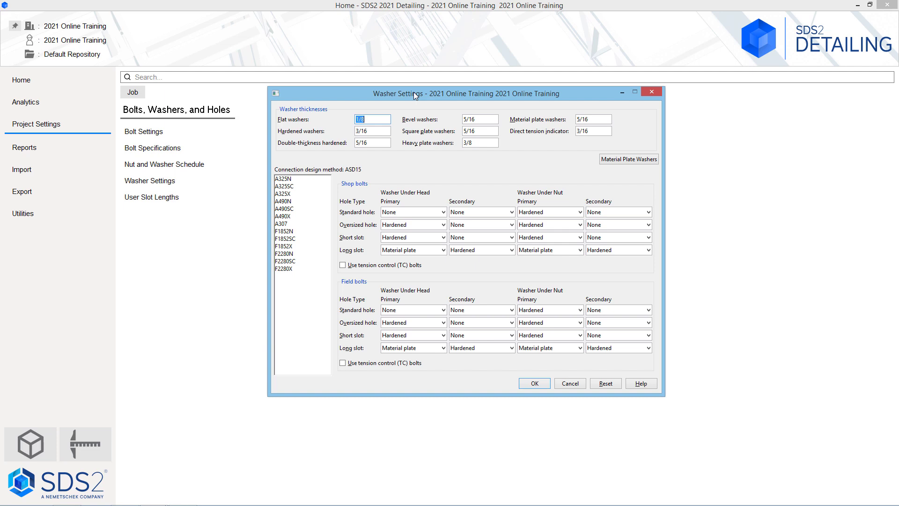
left_click(307, 179)
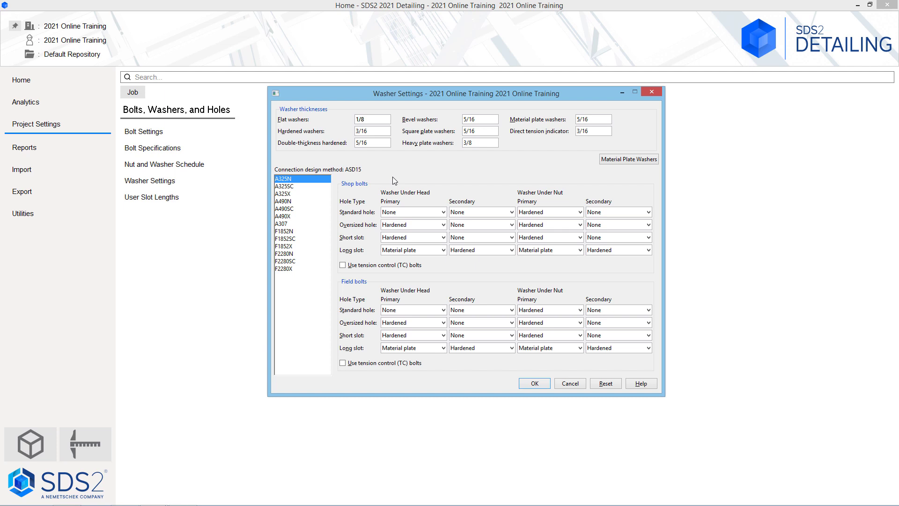
left_click(313, 232)
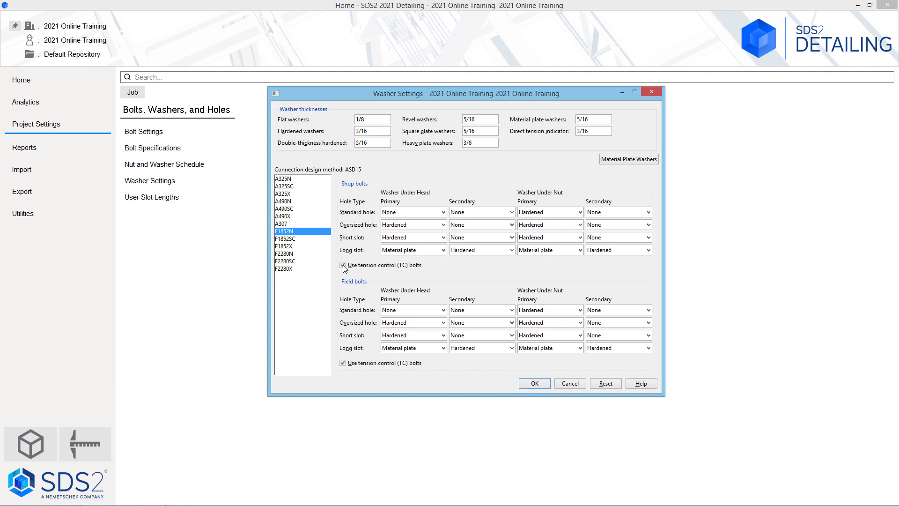
left_click(294, 255)
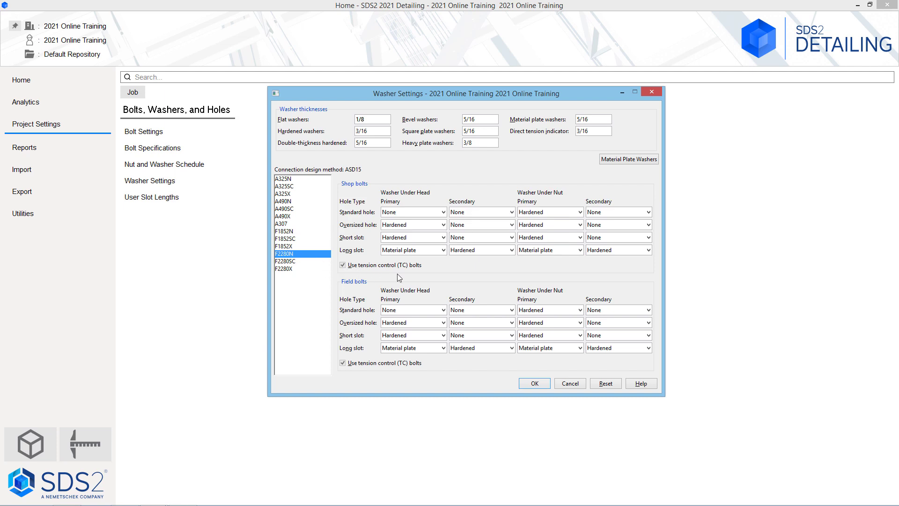
left_click(574, 384)
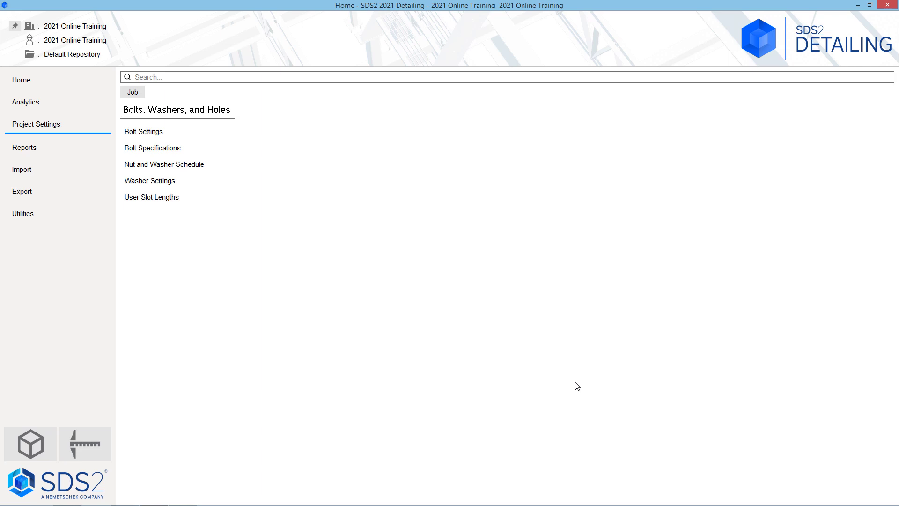
- Review the User Slot Lengths for Slot #1 and Slot #2, and cancel without changes
left_click(165, 200)
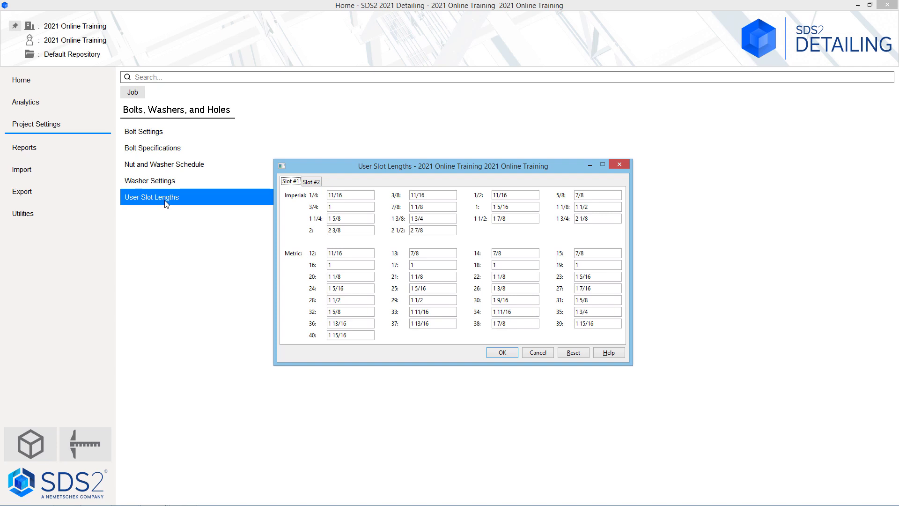
left_click(310, 181)
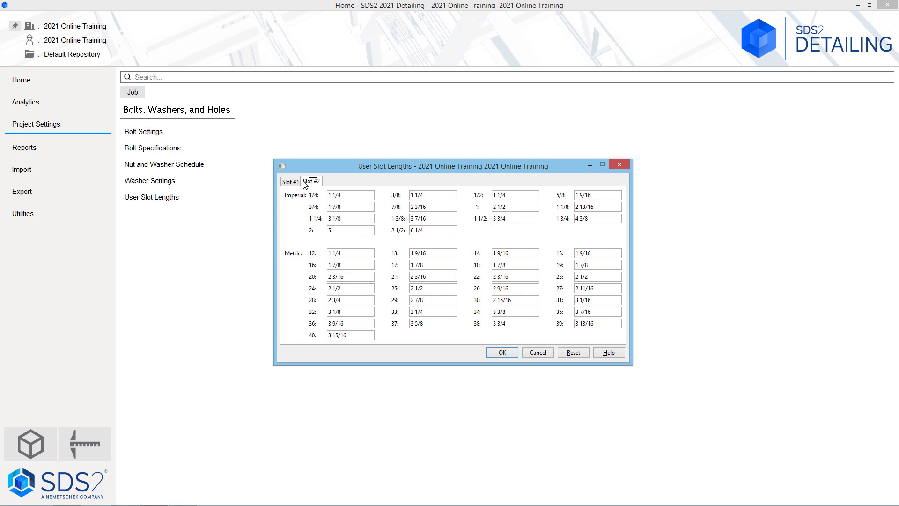
left_click(536, 353)
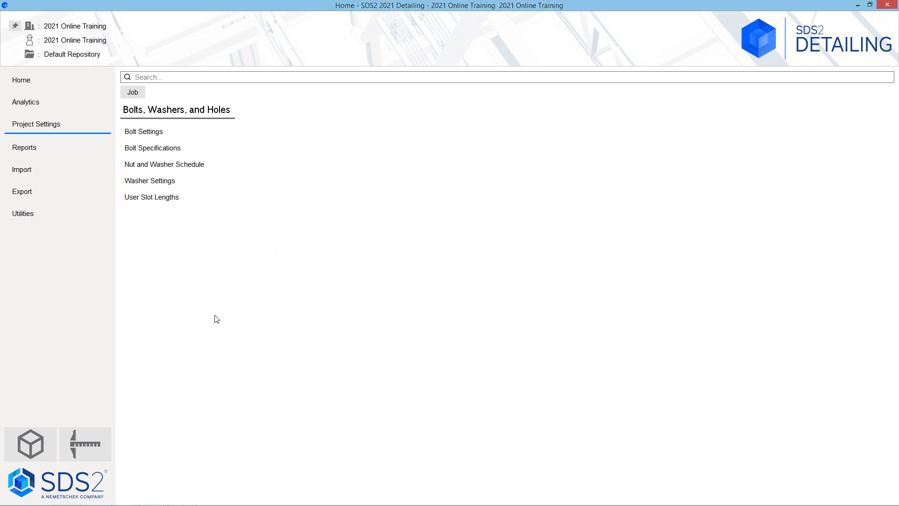
- Review the job's Angle Grades under Material Grades, select the A572-50 entry, and cancel without changes
left_click(141, 92)
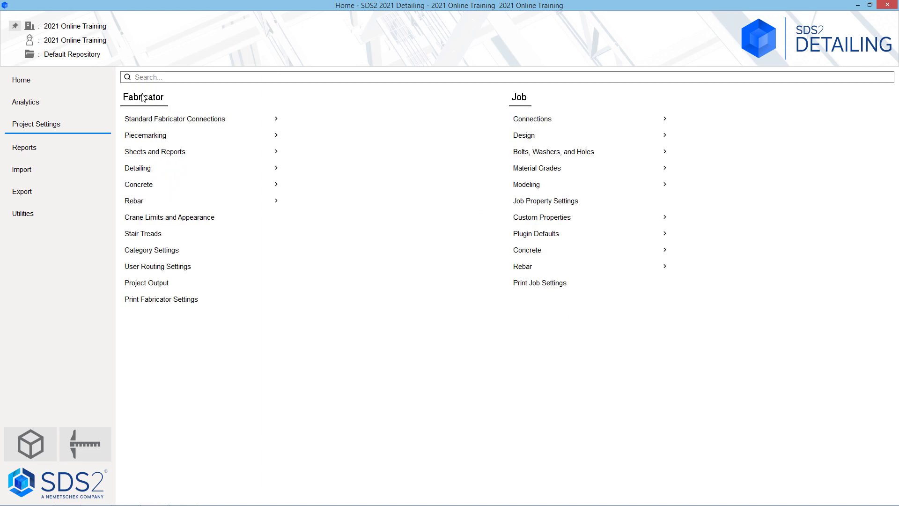
left_click(618, 170)
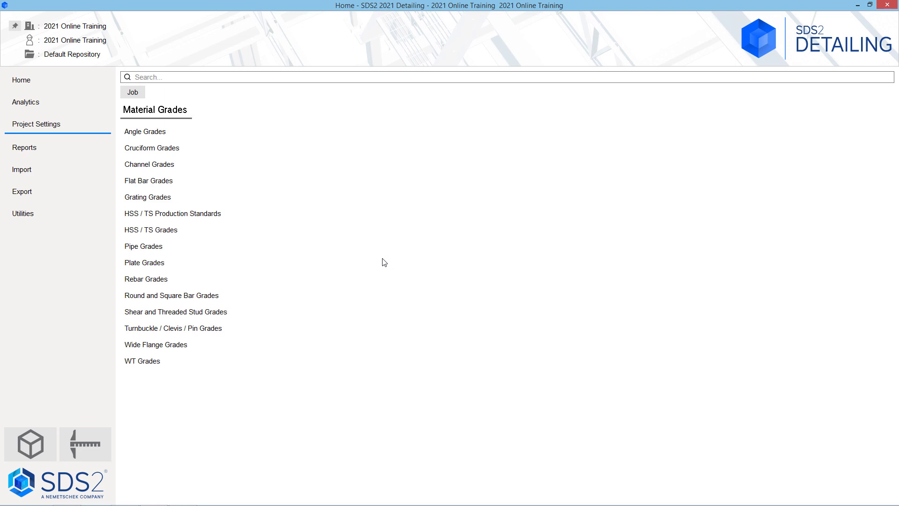
left_click(208, 132)
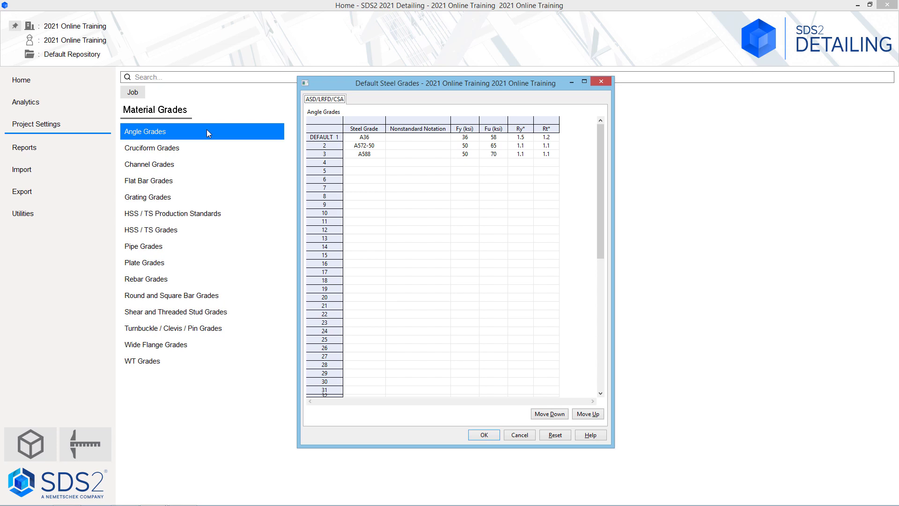
left_click(355, 147)
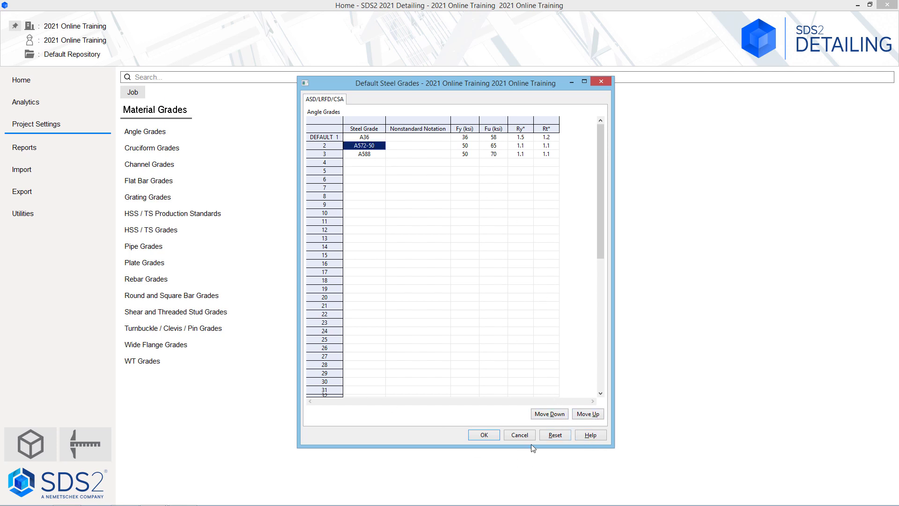
left_click(521, 435)
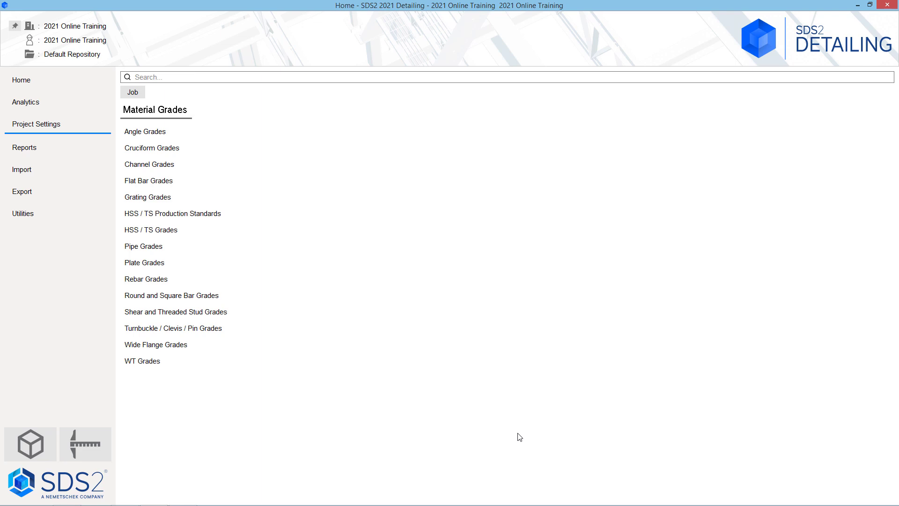
- Set the maximum sequences to 4 in the job's Zone and Sequence modeling settings
key("alt+Left")
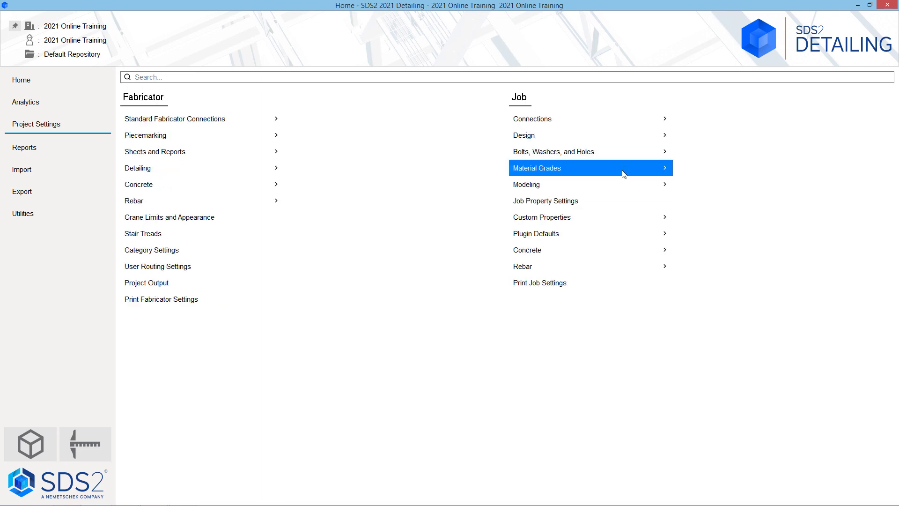
left_click(628, 189)
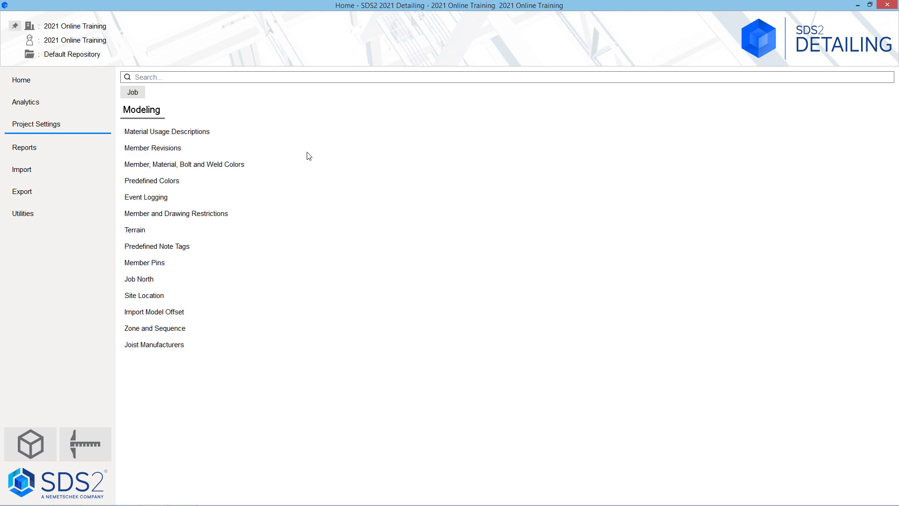
left_click(229, 329)
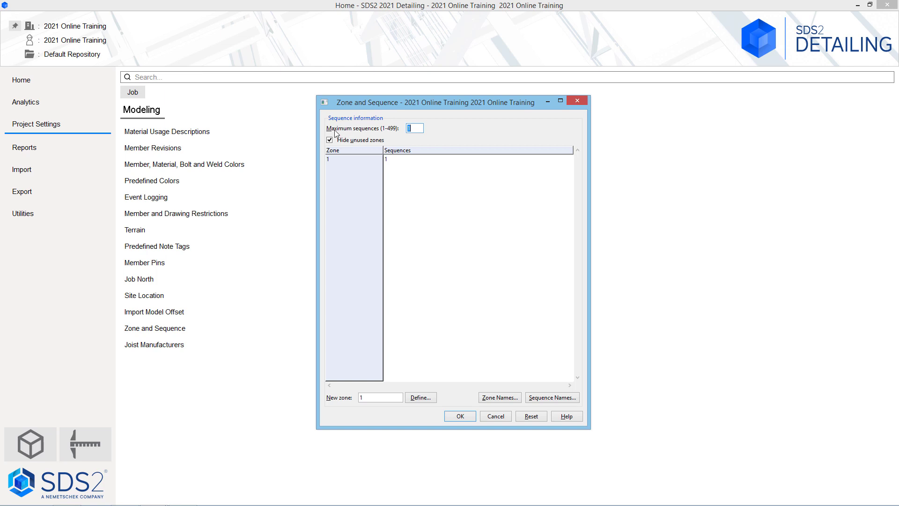
double_click(412, 129)
type("4")
- Rename the four sequences as 1A, 2A, 3A and 4A and accept the names
left_click(544, 398)
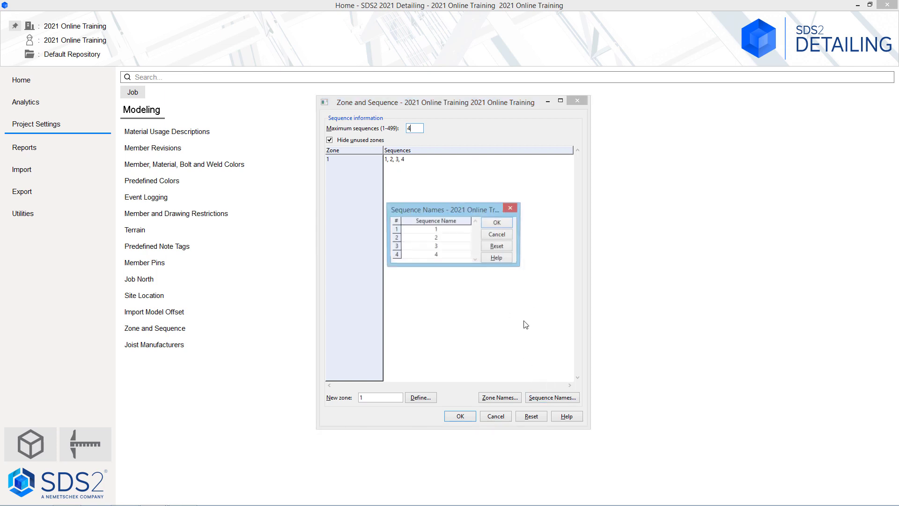
left_click(462, 230)
left_click(462, 231)
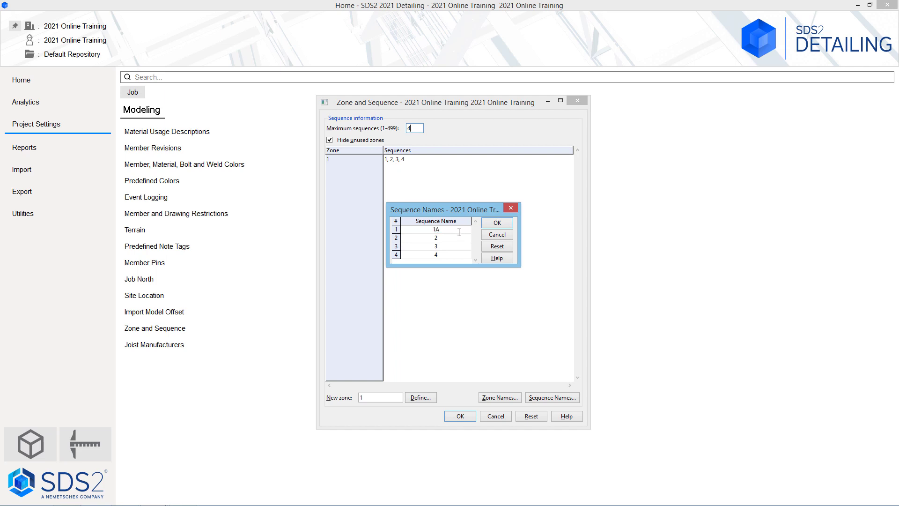
type("A")
left_click(439, 238)
left_click(438, 238)
type("A")
left_click(440, 246)
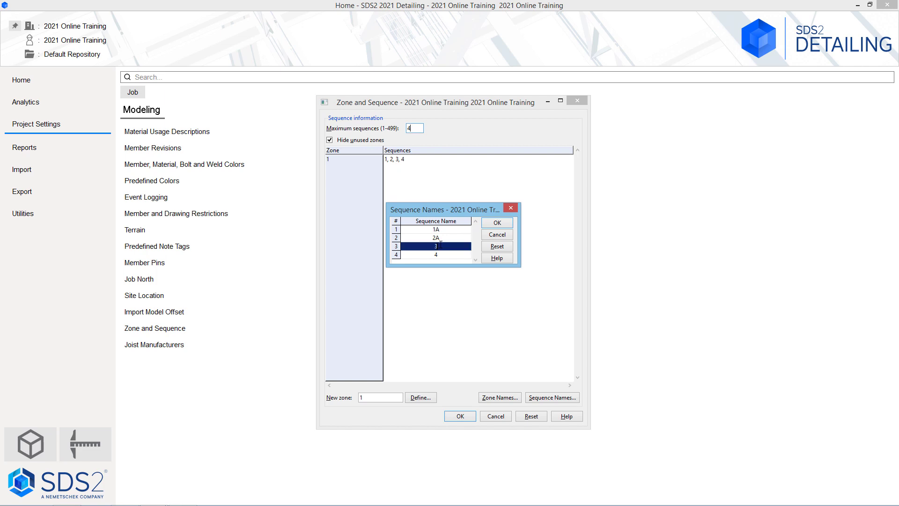
left_click(440, 246)
type("A")
left_click(440, 257)
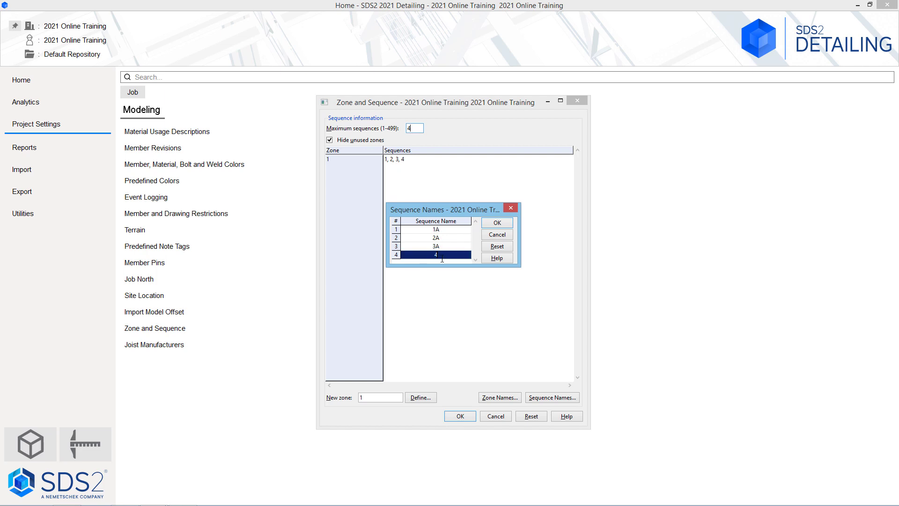
left_click(440, 257)
type("A")
left_click(498, 223)
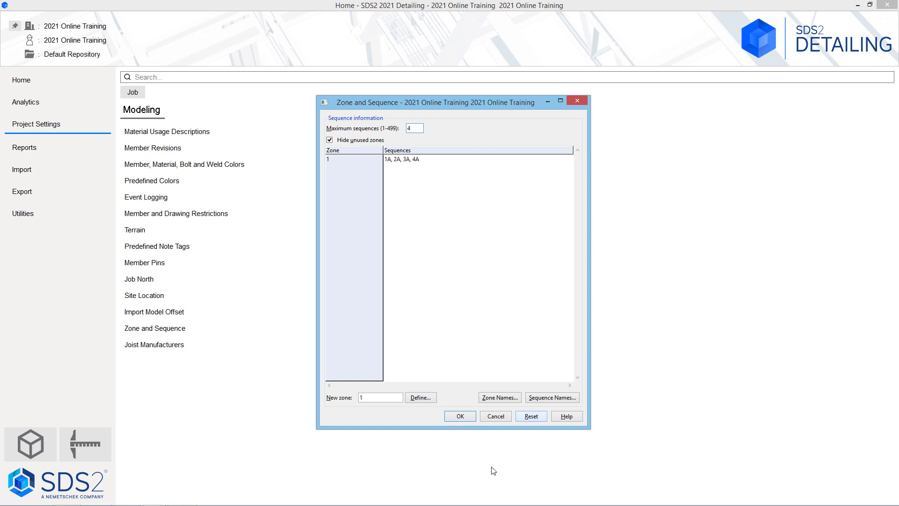
- Accept the Zone and Sequence settings and return to the project settings overview
left_click(461, 417)
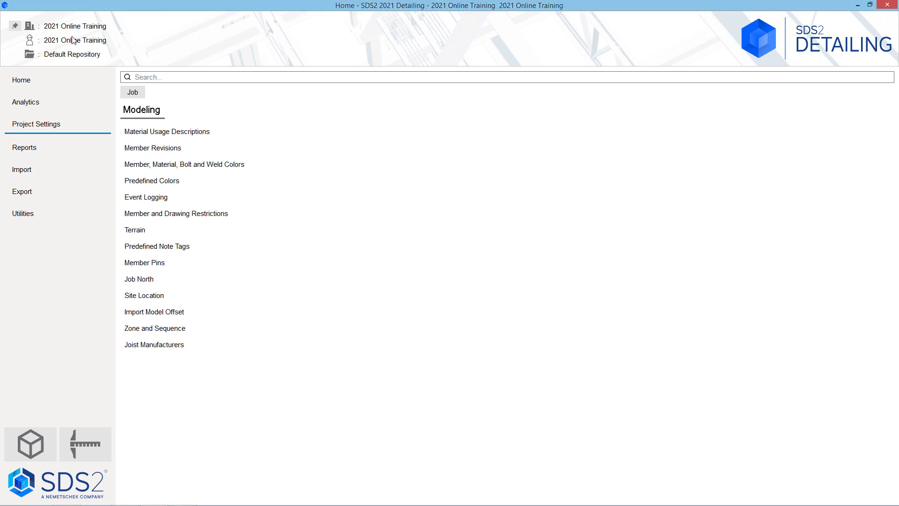
left_click(134, 93)
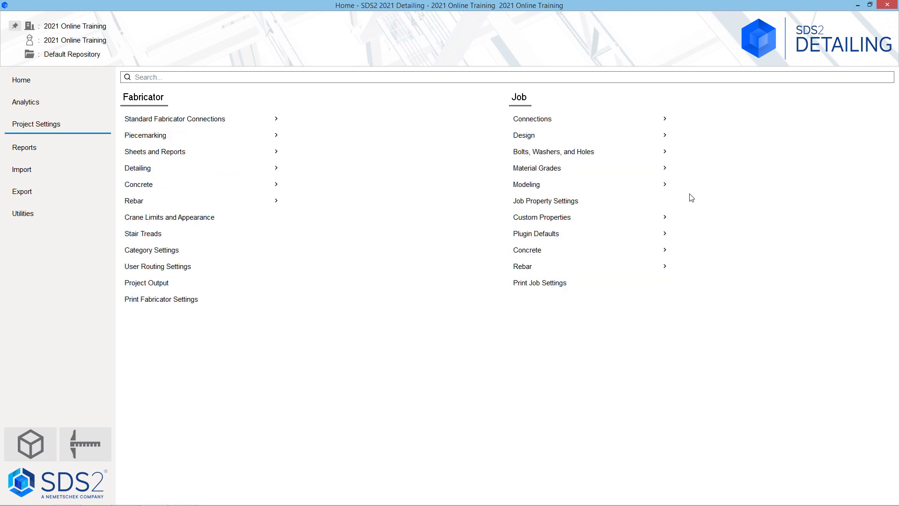
- Look over the job's Custom Properties categories and the fabricator's Standard Fabricator Connections settings list
left_click(658, 218)
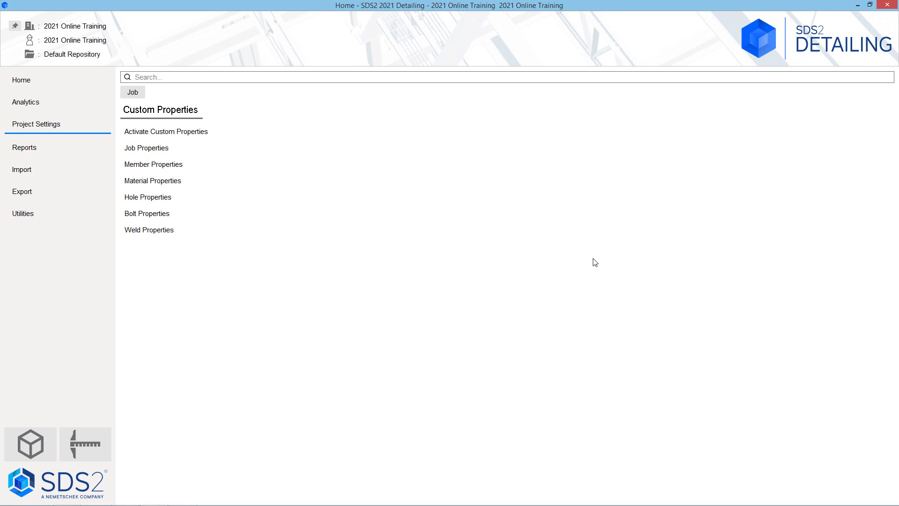
left_click(253, 183)
left_click(142, 95)
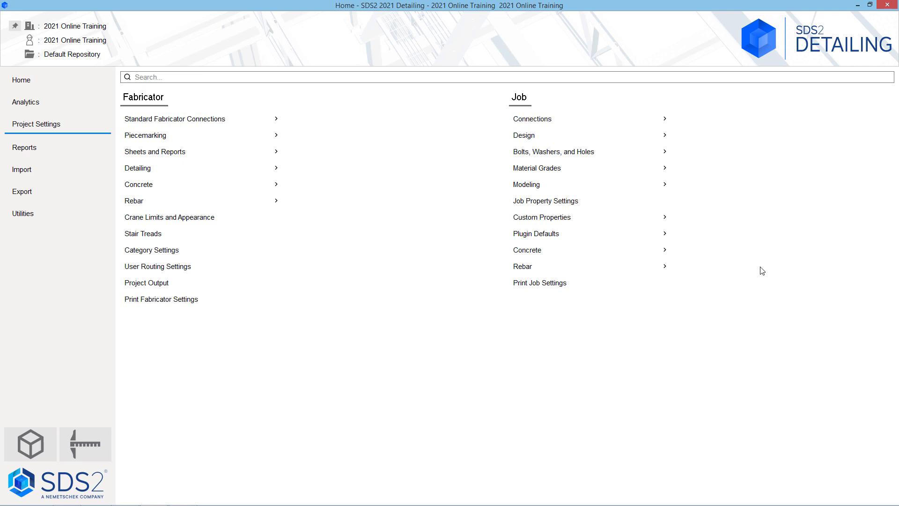
left_click(179, 124)
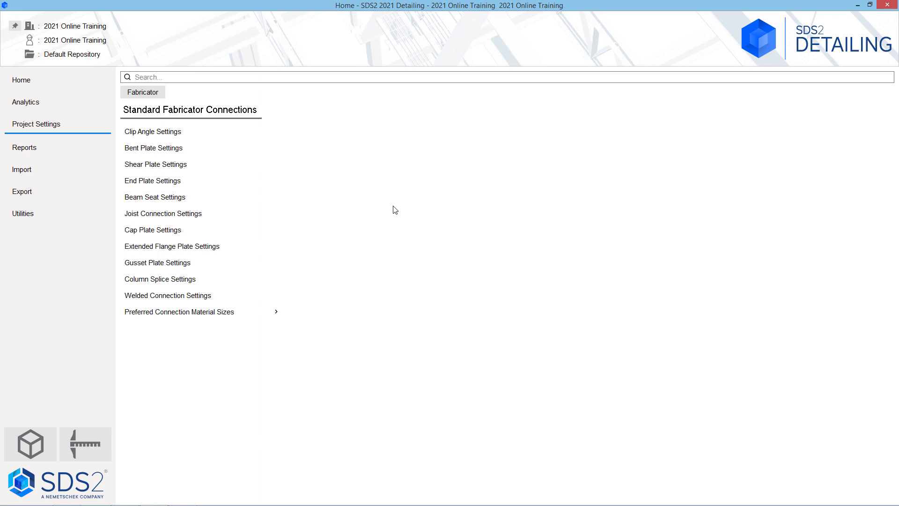
left_click(127, 93)
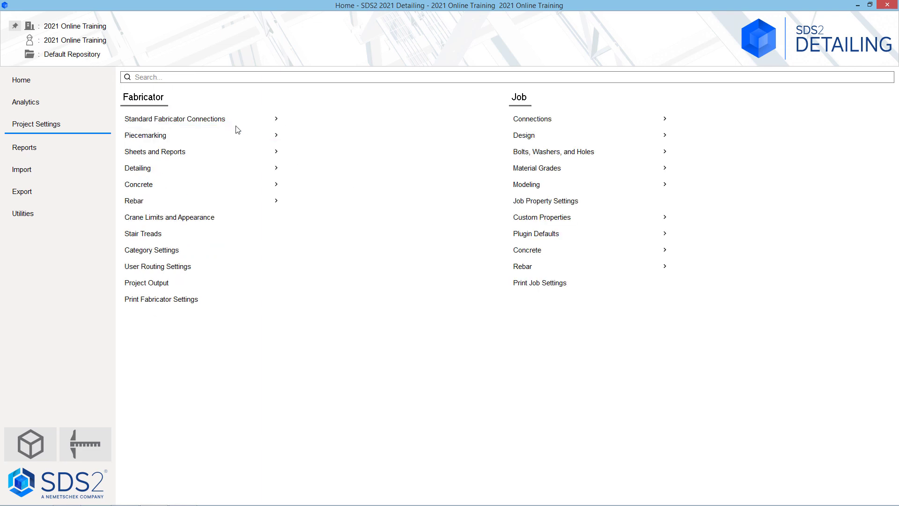
- Review the fabricator's Standard Shear Plates table under Piecemarking, and cancel without changes
left_click(203, 135)
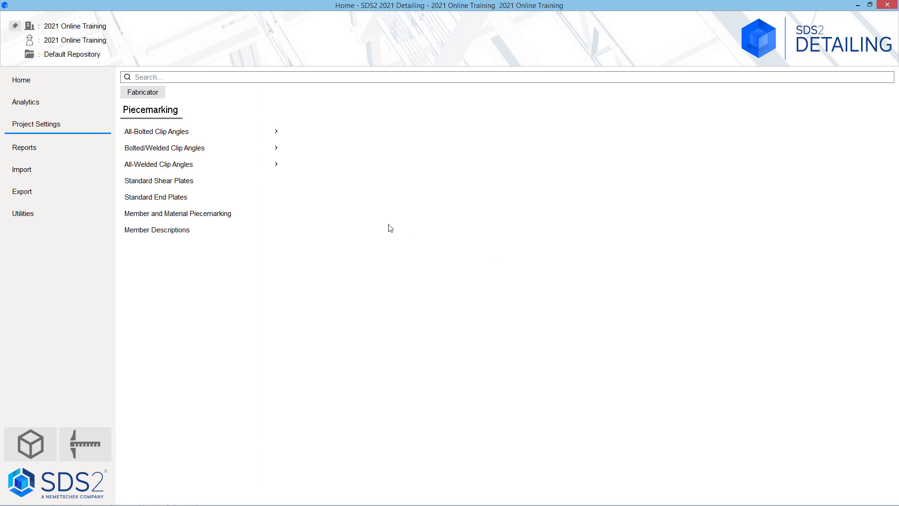
left_click(276, 181)
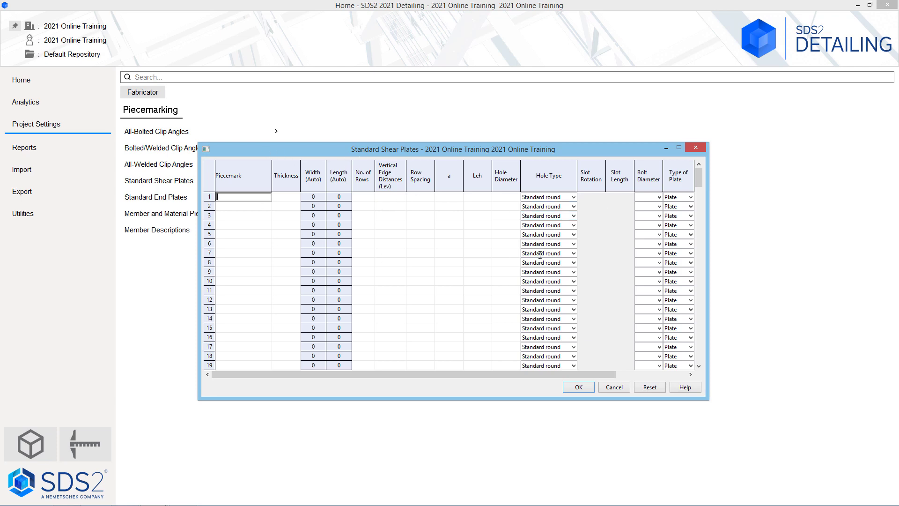
left_click(622, 389)
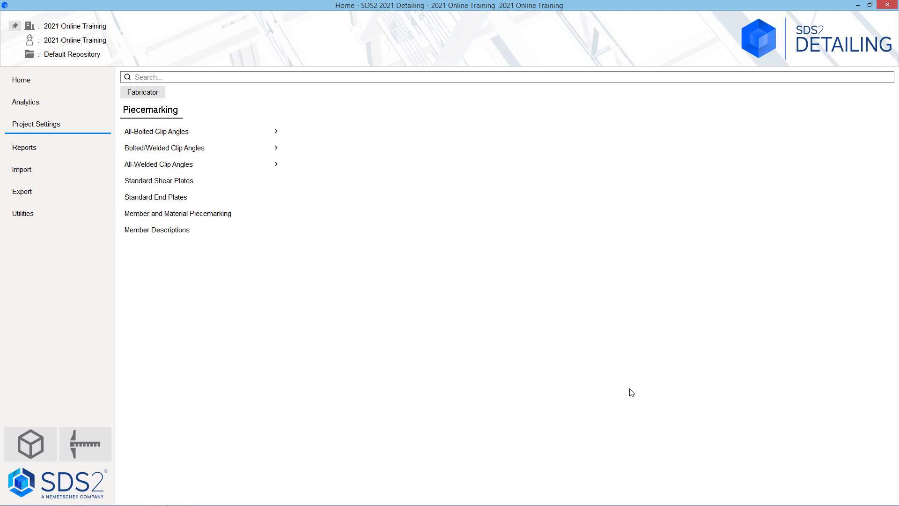
- Review the Main Member settings in Member and Material Piecemarking, including the choices for breaking major marks apart
left_click(253, 220)
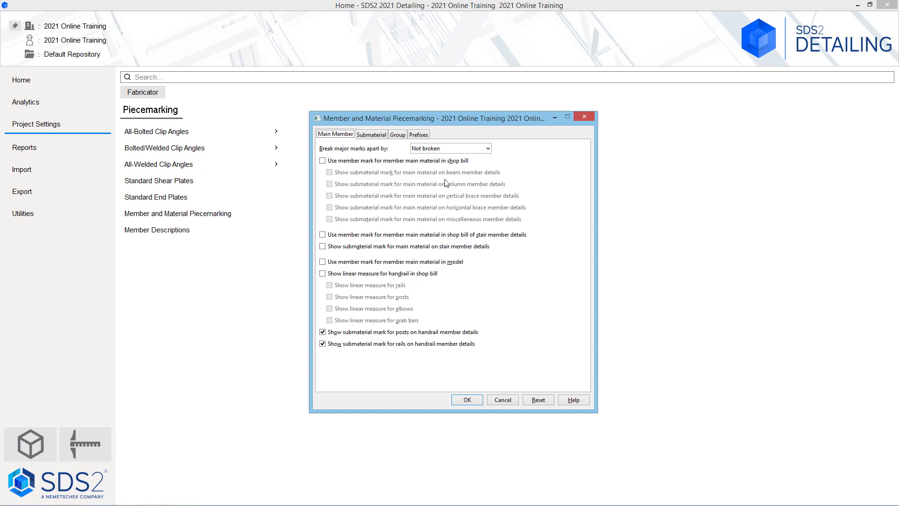
left_click(476, 150)
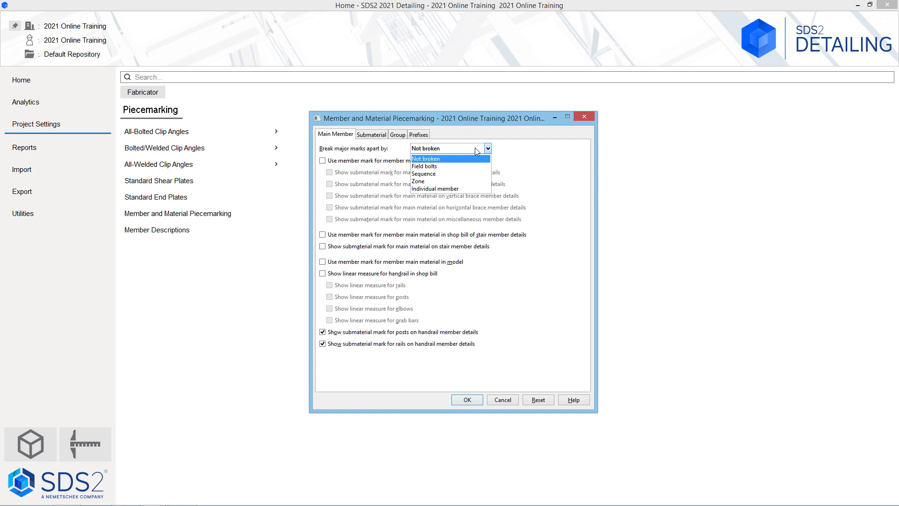
left_click(519, 162)
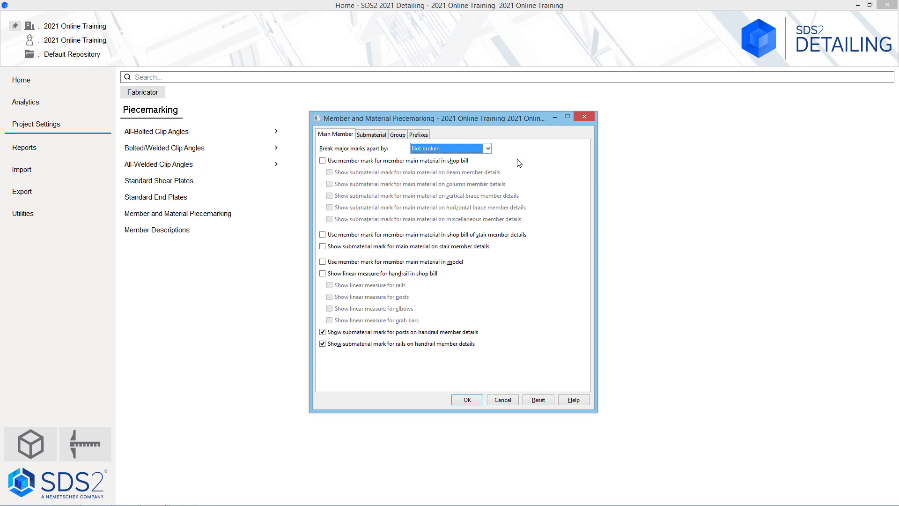
- Review the Submaterial piecemarking settings, including the designation choices for the primary submaterial mark and user added bolt callout
left_click(376, 135)
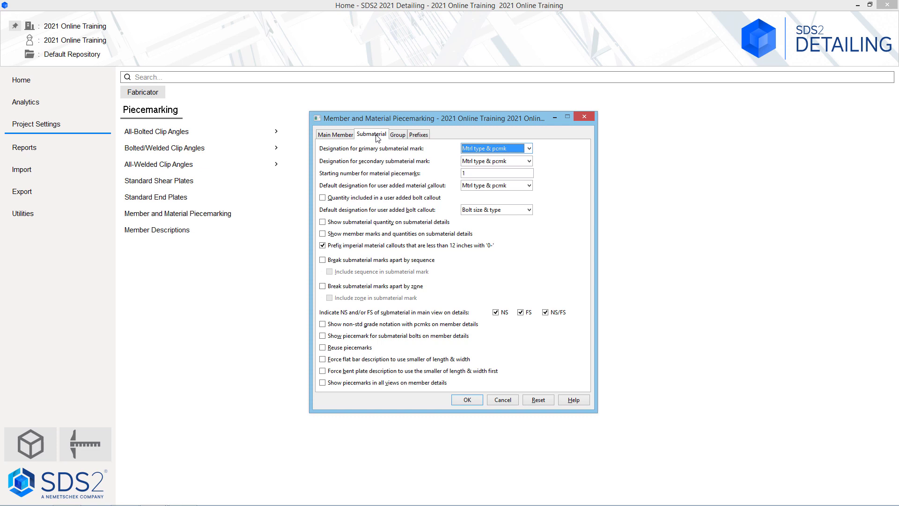
left_click(529, 148)
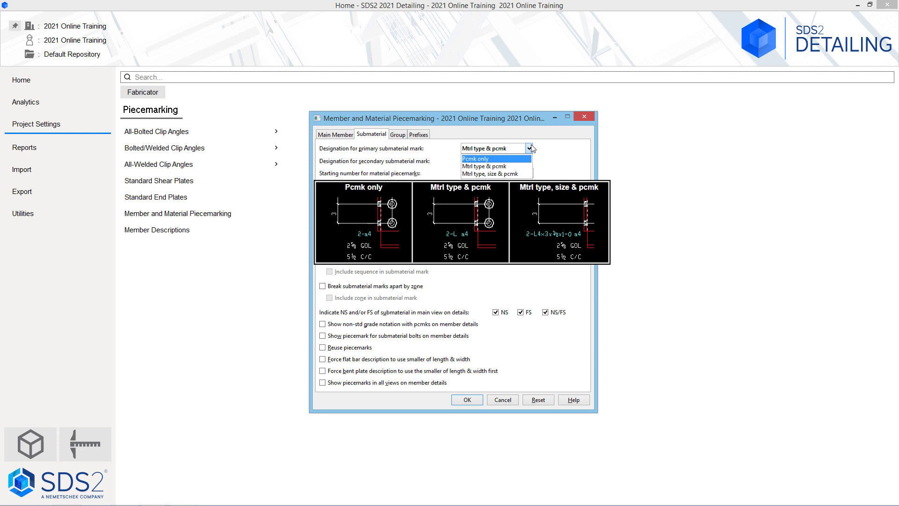
left_click(571, 159)
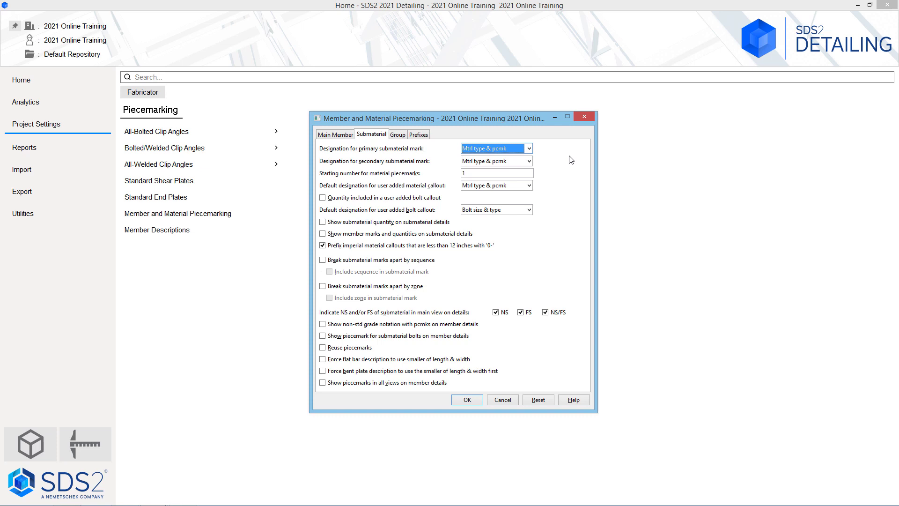
left_click(529, 210)
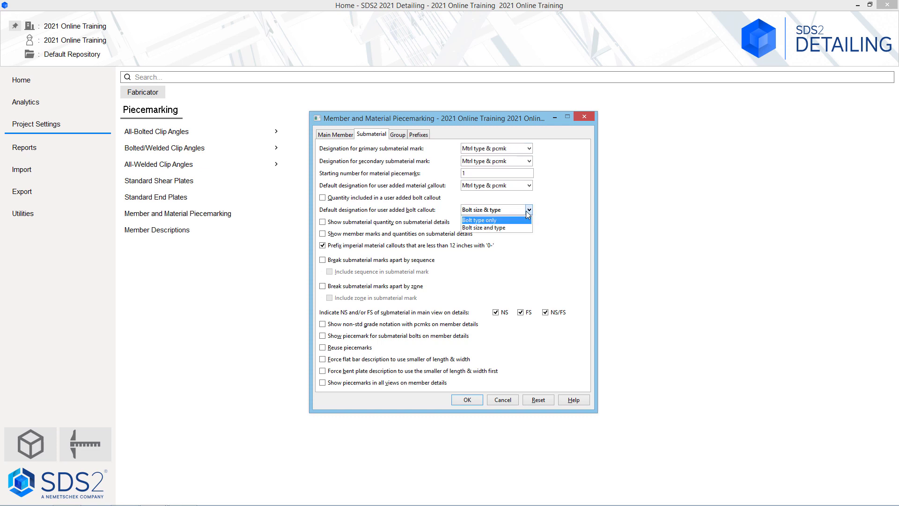
left_click(562, 216)
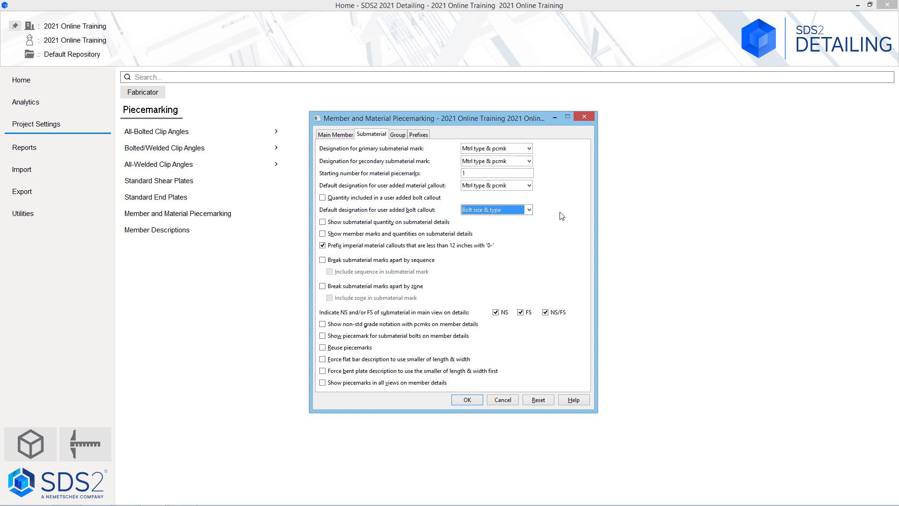
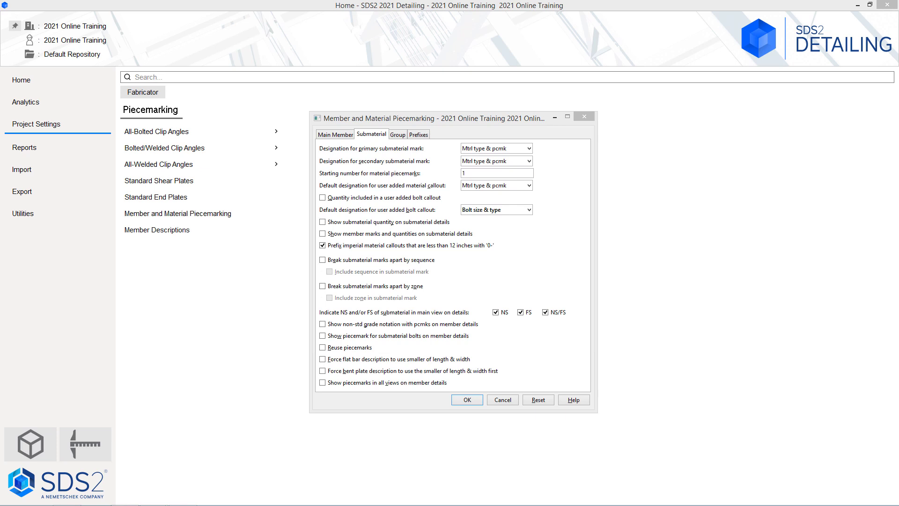
- Review the Group and Prefixes piecemarking settings, and cancel Member and Material Piecemarking without changes
left_click(398, 134)
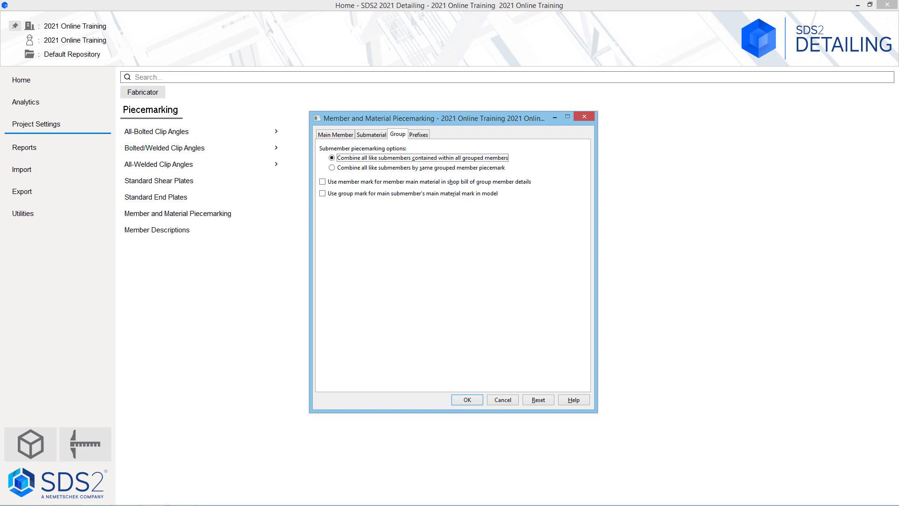
left_click(426, 136)
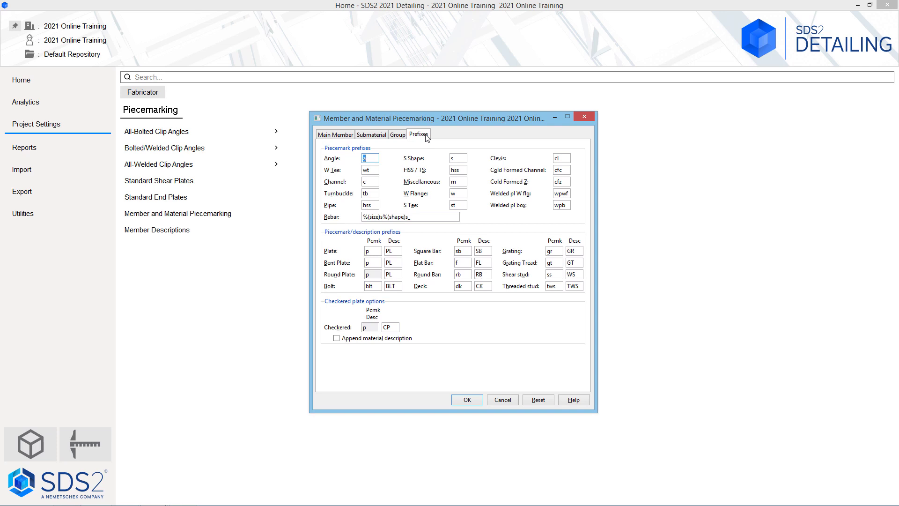
left_click(505, 402)
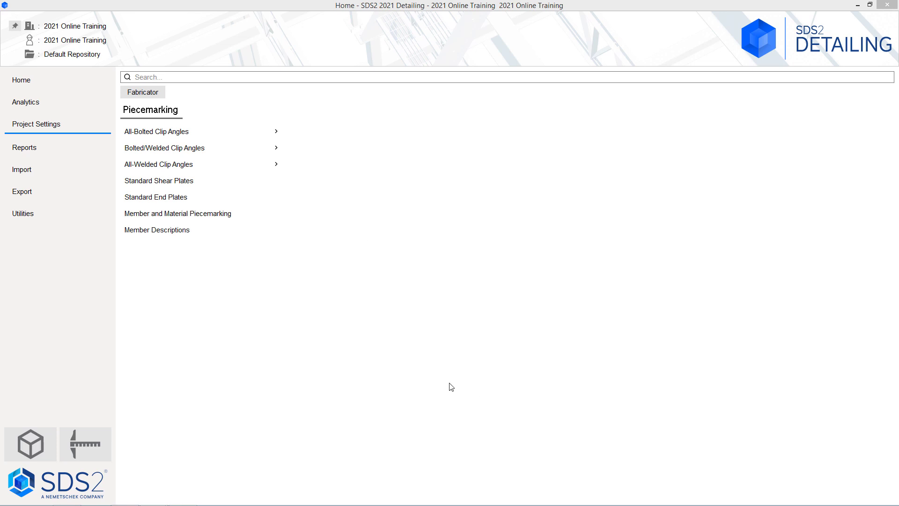
- Review the default descriptions and piecemark prefixes in the fabricator's Member Descriptions, and cancel without changes
left_click(206, 230)
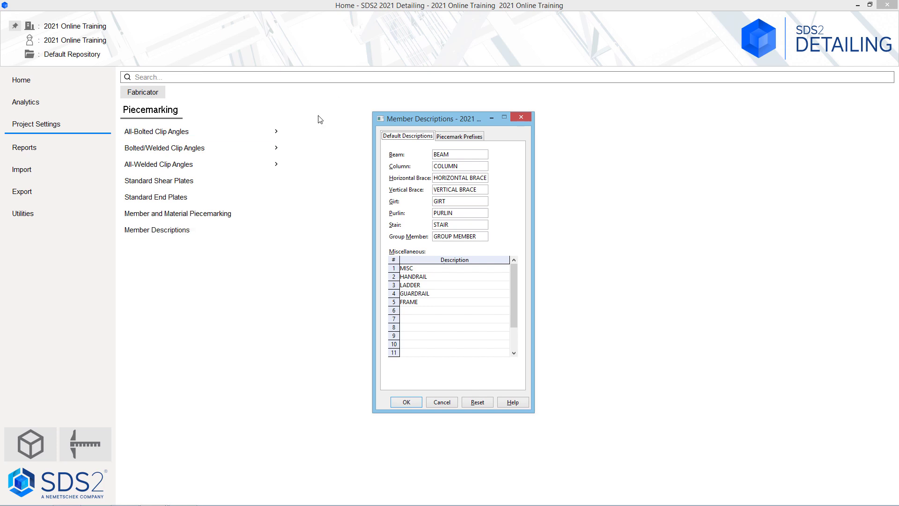
left_click(480, 137)
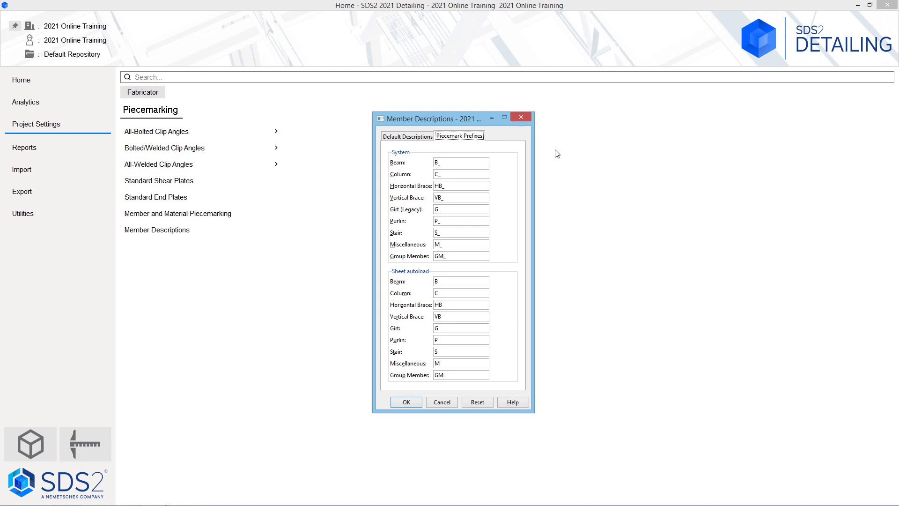
key("Escape")
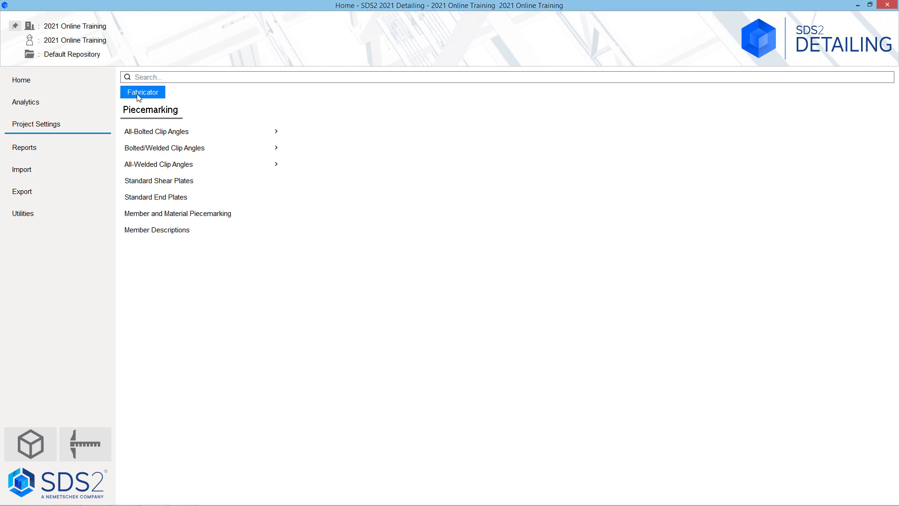
- Review the fabricator's Sheet Revisions settings under Sheets and Reports, and cancel without changes
left_click(139, 96)
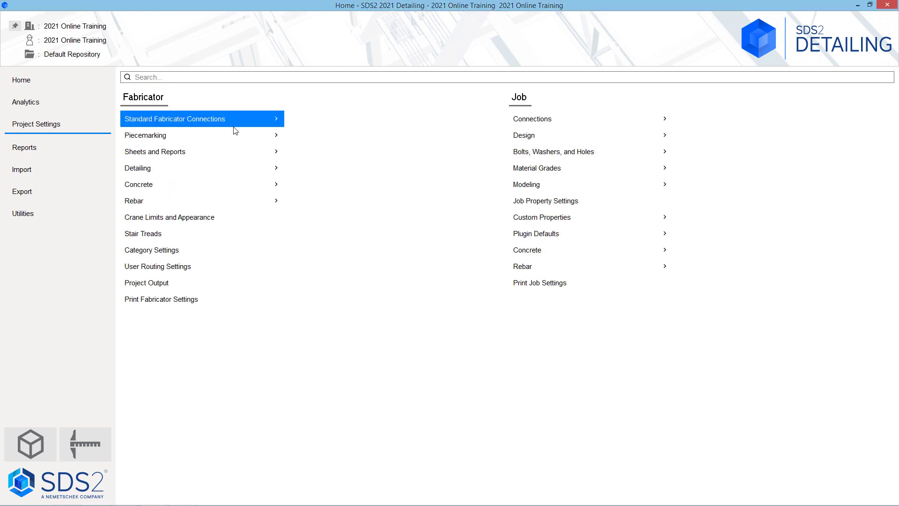
left_click(241, 152)
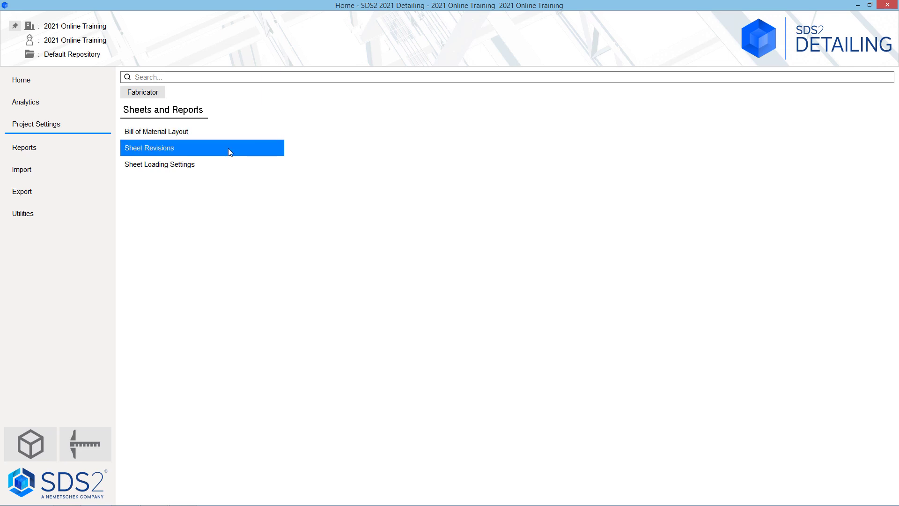
left_click(229, 150)
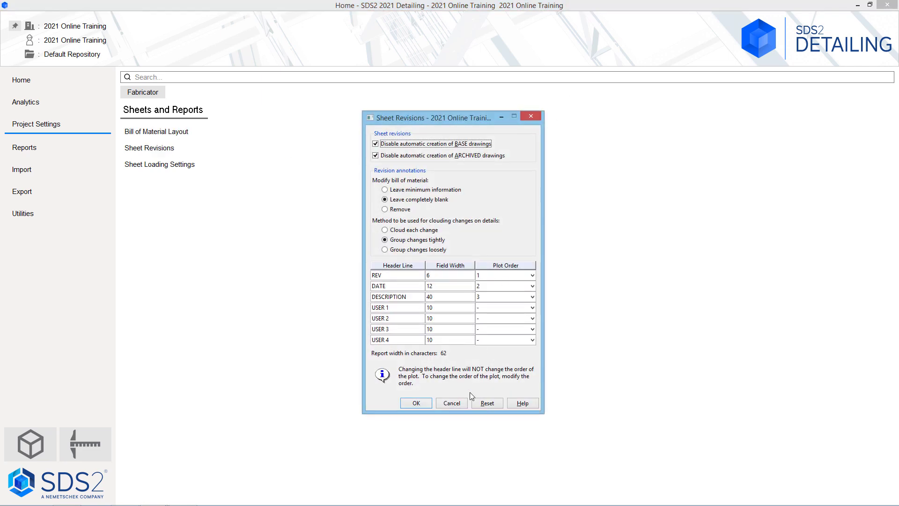
left_click(452, 403)
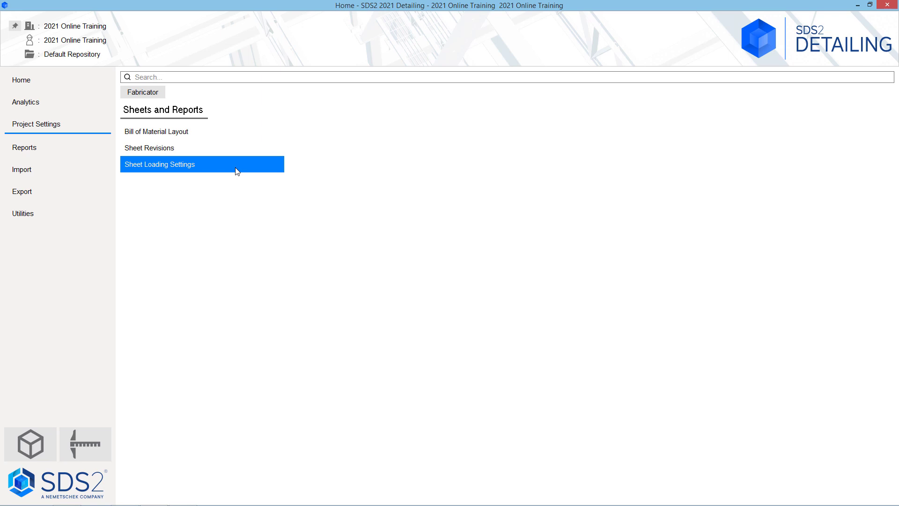
- Review the General Dimension Settings under the fabricator's Detailing, including the sloping hole layout and extension dimension options
left_click(143, 92)
left_click(180, 168)
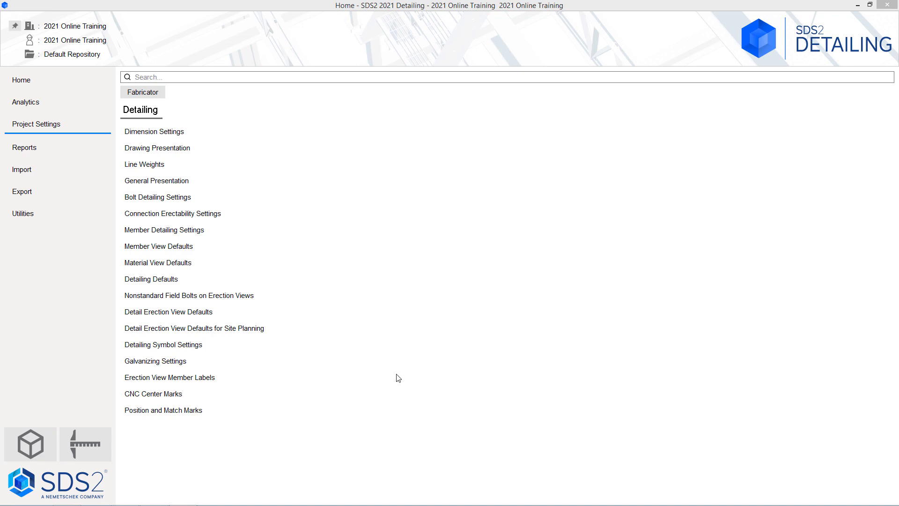
left_click(189, 132)
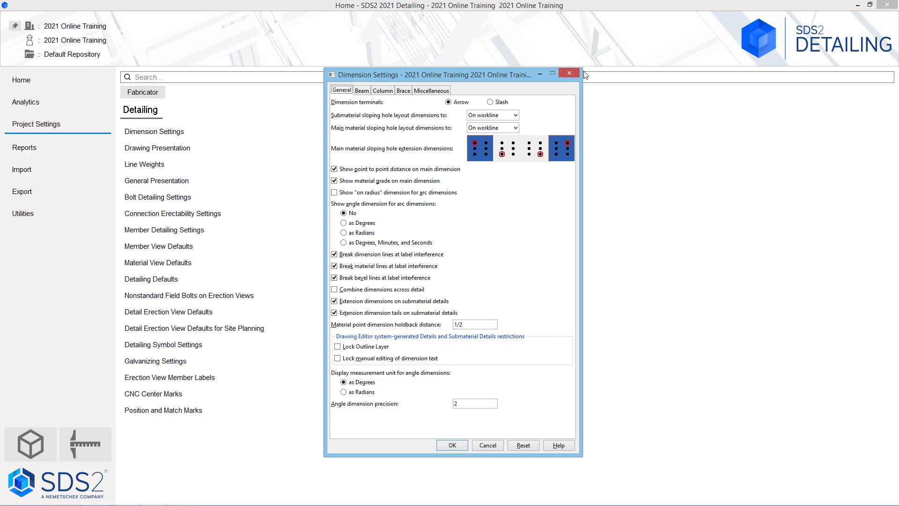
left_click(515, 115)
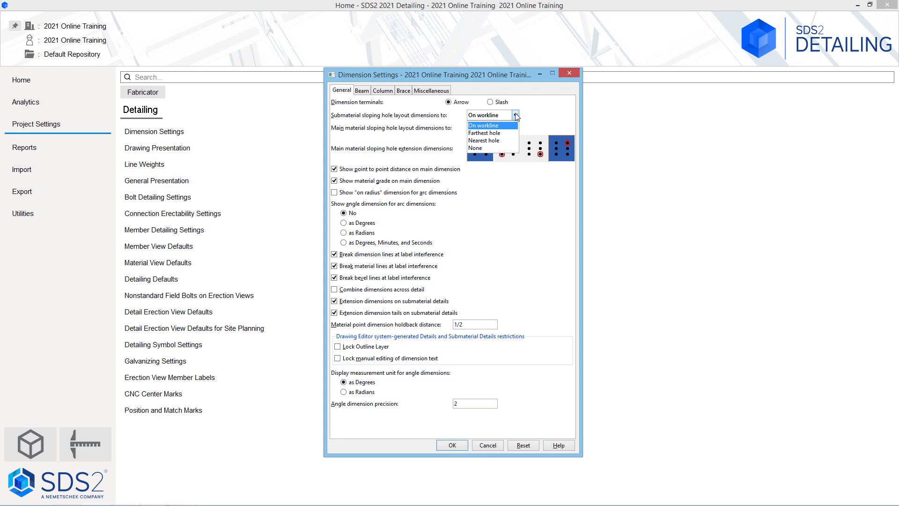
left_click(530, 273)
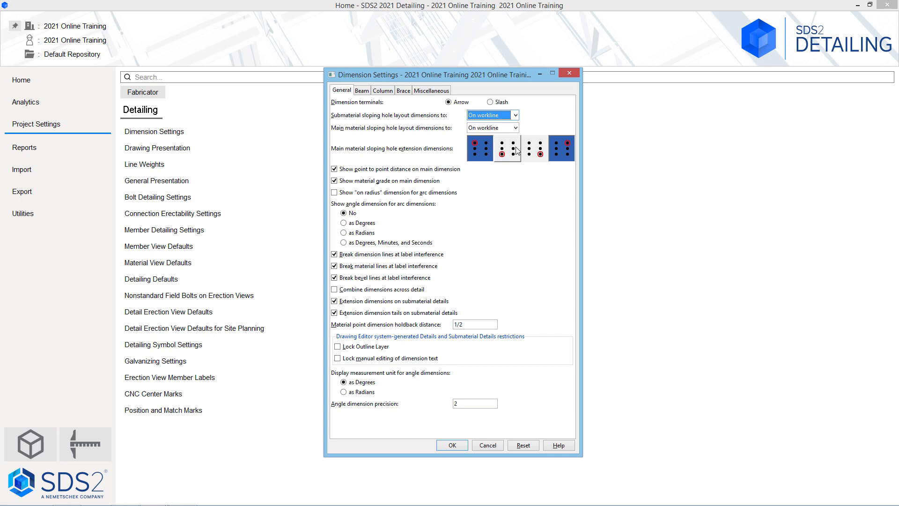
left_click(501, 149)
left_click(501, 149)
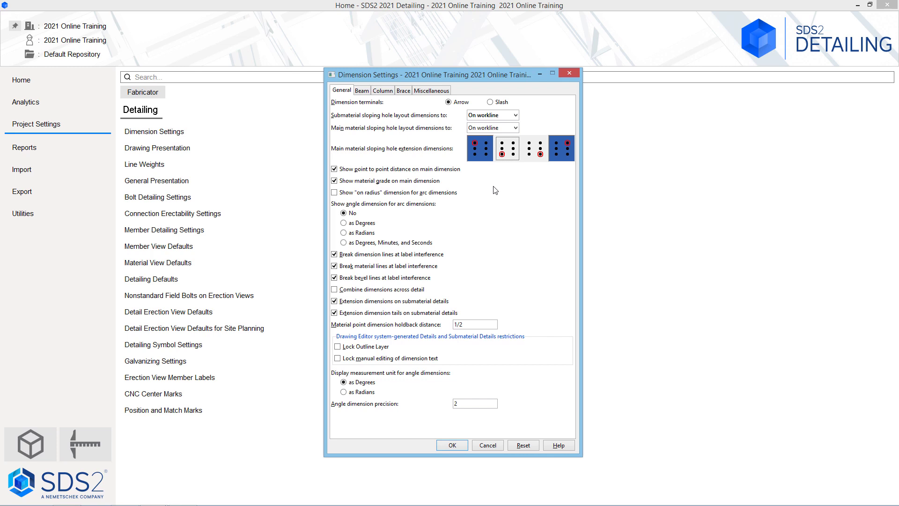
- Review the Beam, Column, Brace and Miscellaneous Dimension Settings, including the rolled plate width options, and accept the dialog without changes
left_click(363, 91)
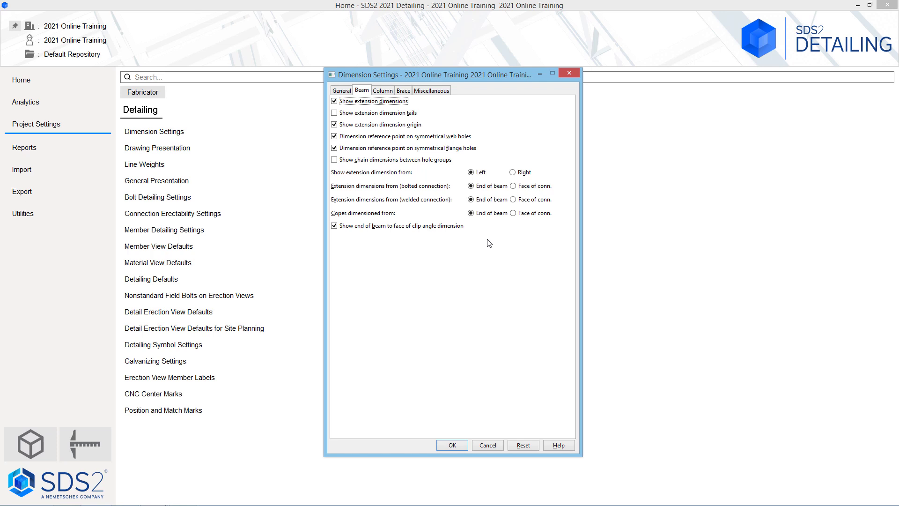
left_click(391, 92)
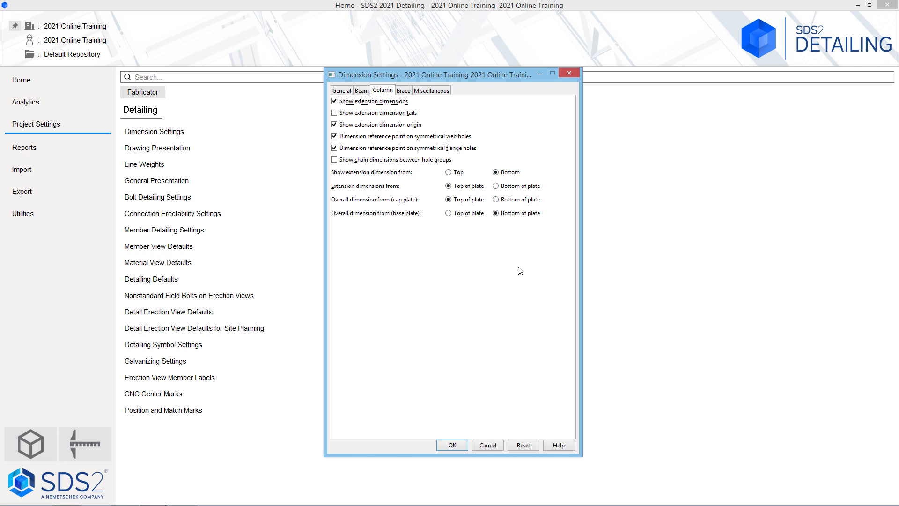
left_click(406, 93)
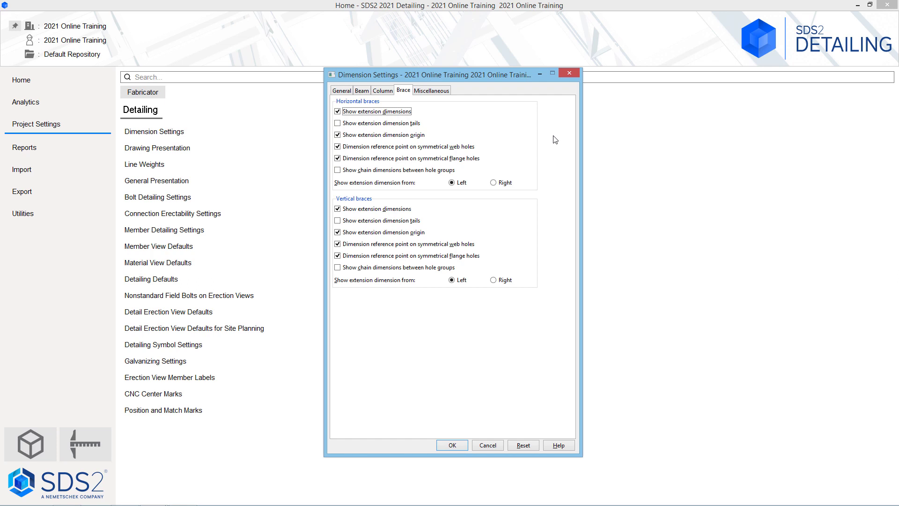
left_click(425, 93)
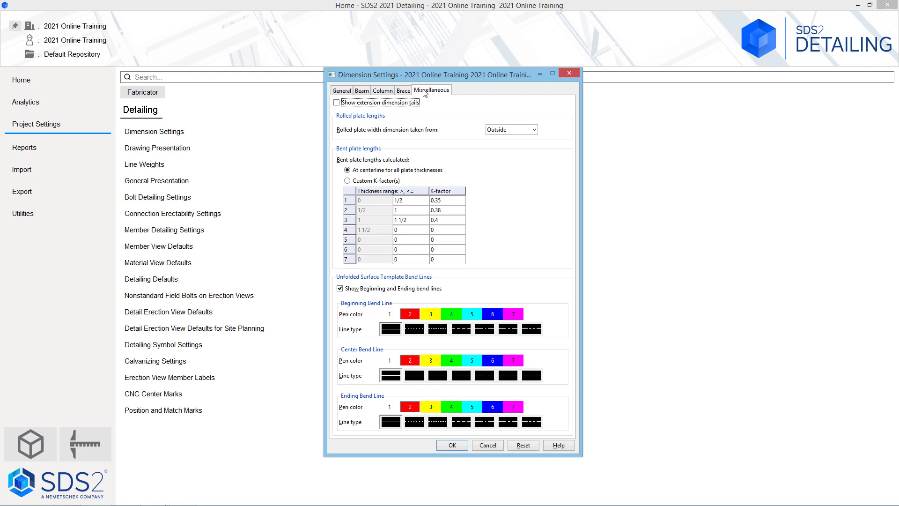
left_click(525, 131)
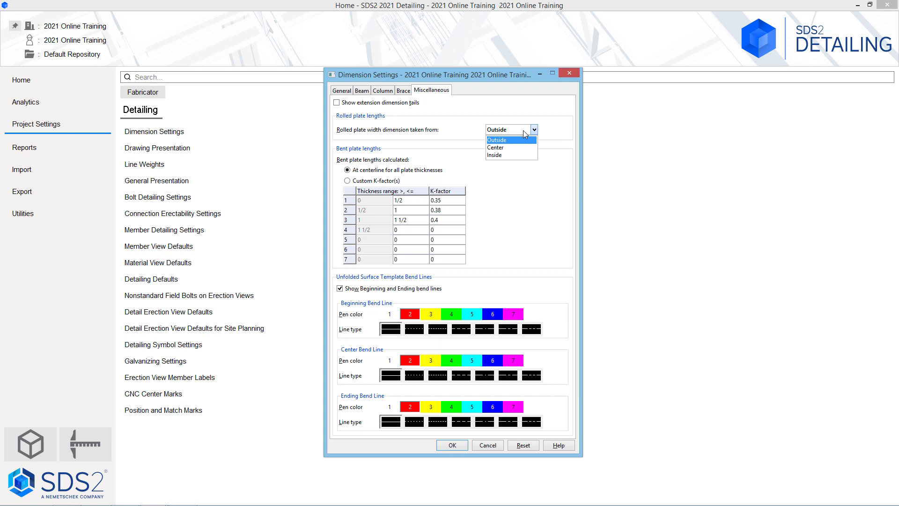
left_click(539, 183)
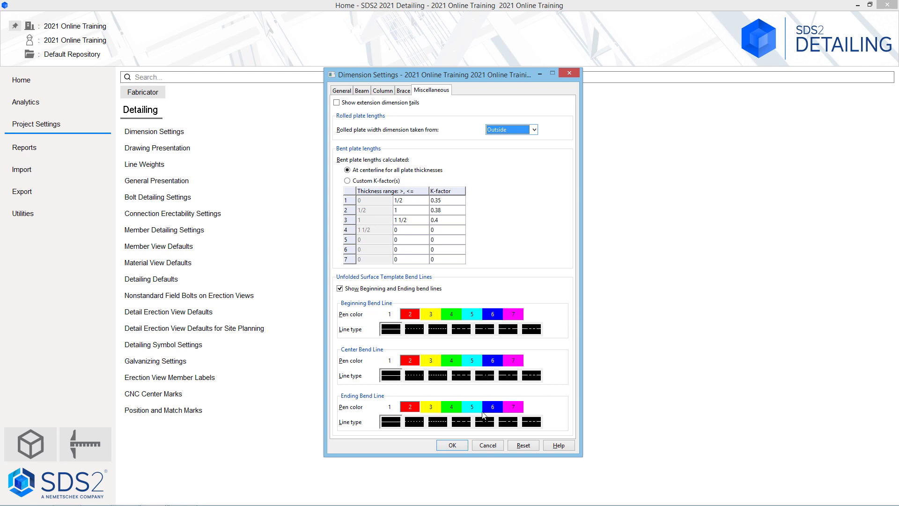
left_click(454, 447)
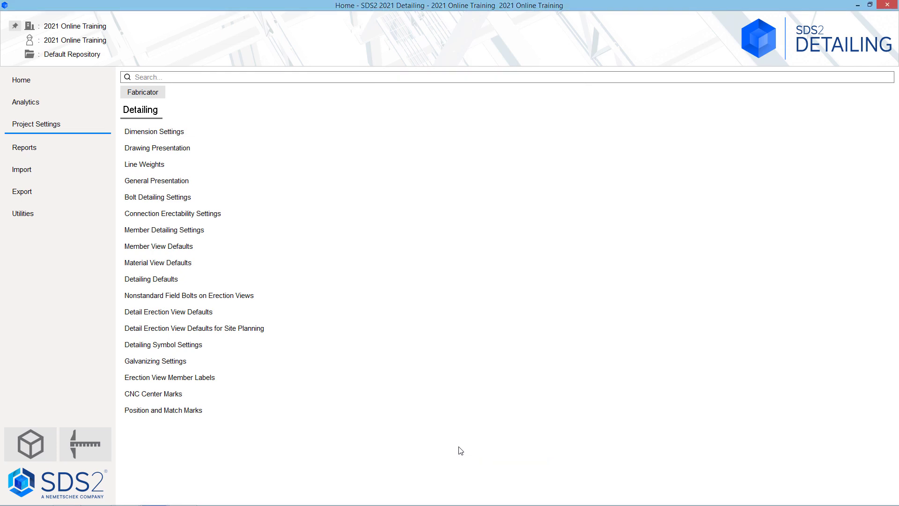
- Review the Sizes, Fonts and Pens settings in Drawing Presentation, comparing the pen colors with the Line Weights definitions
left_click(220, 146)
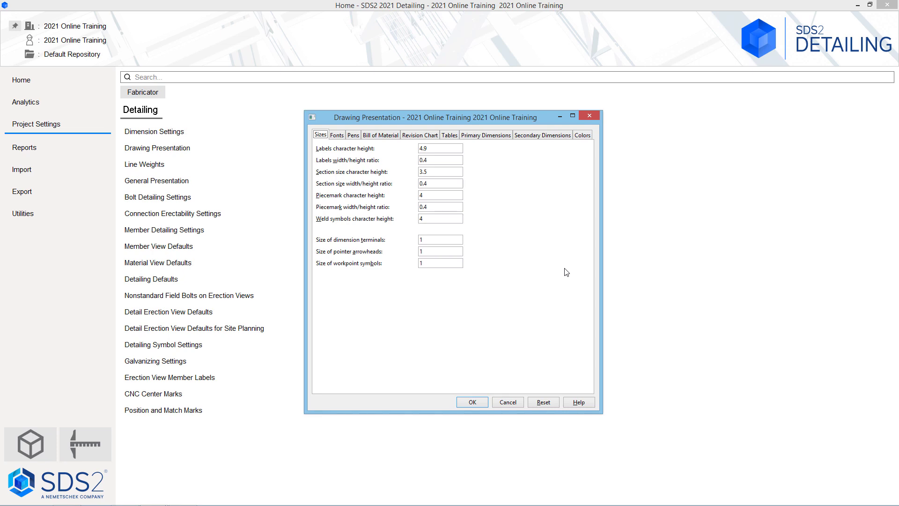
left_click(343, 137)
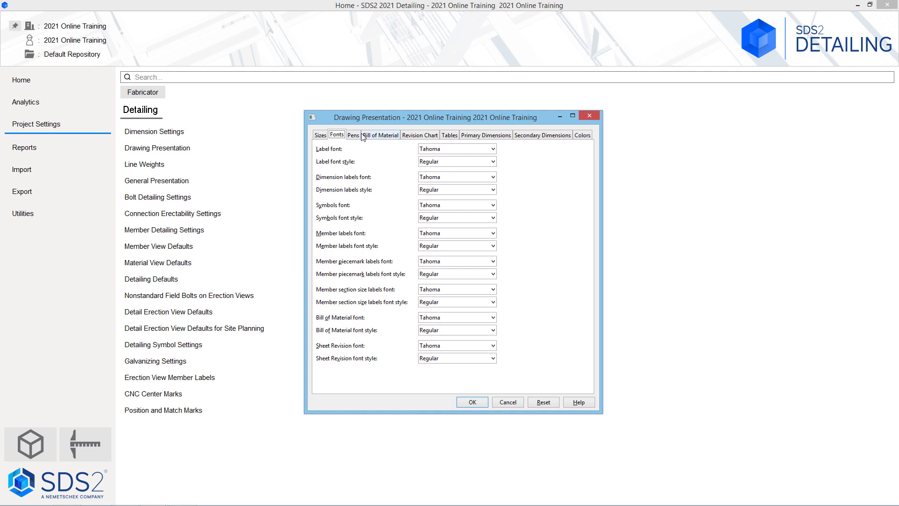
left_click(360, 136)
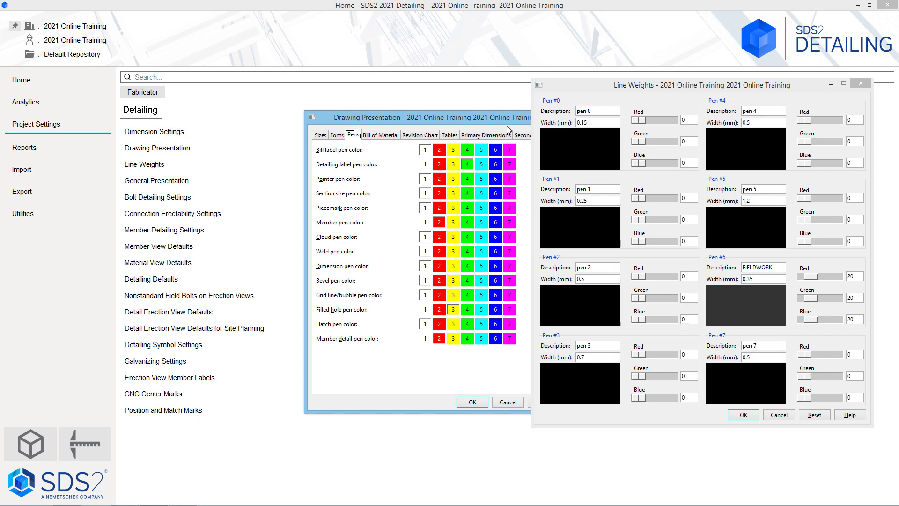
key("Escape")
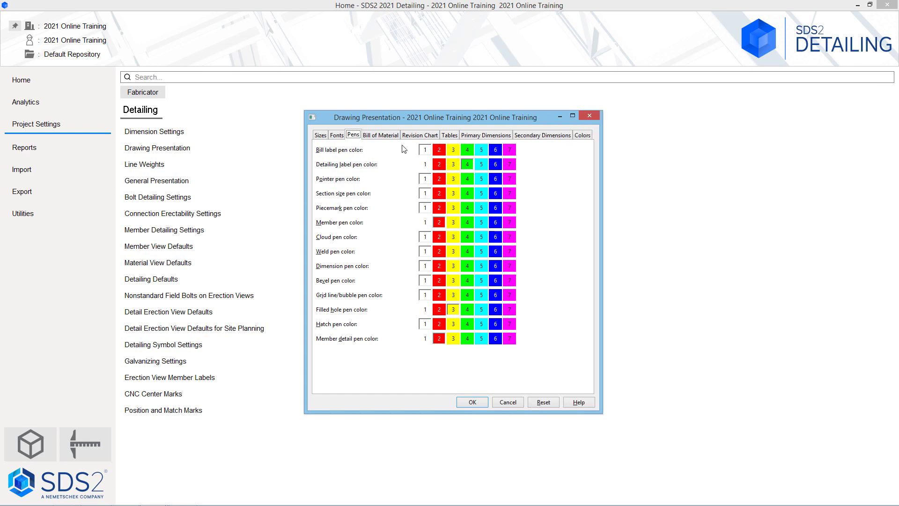
- Review Drawing Presentation's Bill of Material, Revision Chart, Tables, Primary and Secondary Dimensions and Colors settings, and accept without changes
left_click(389, 135)
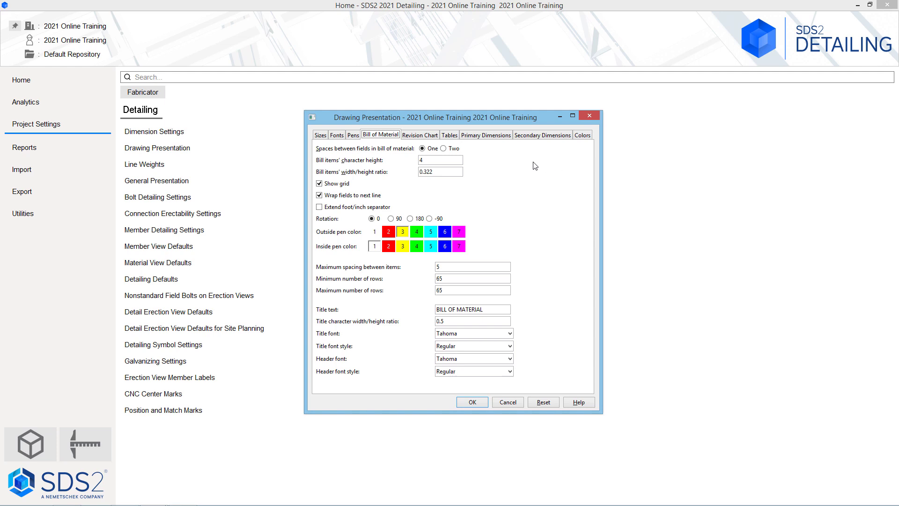
left_click(421, 134)
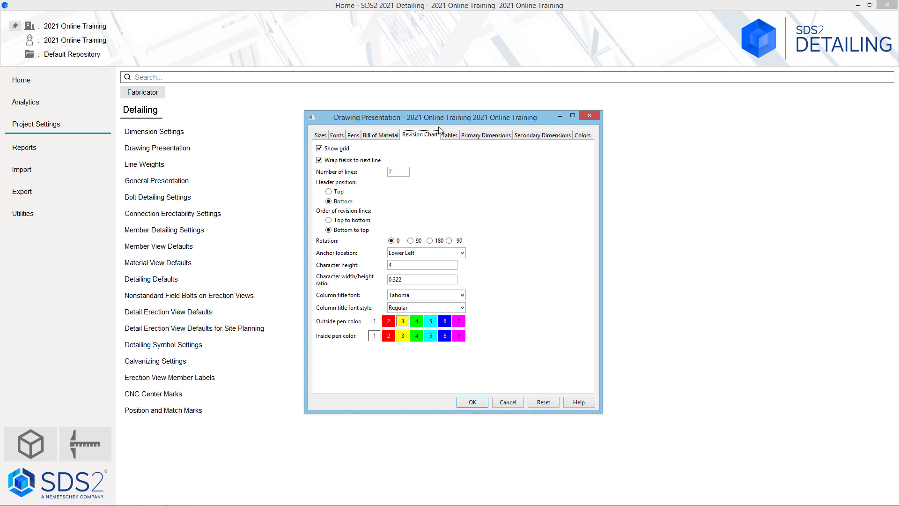
left_click(450, 135)
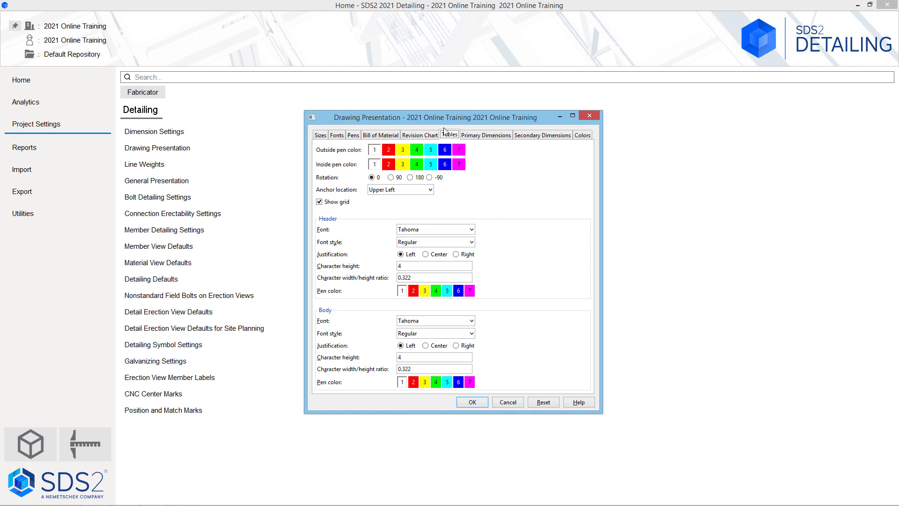
left_click(495, 136)
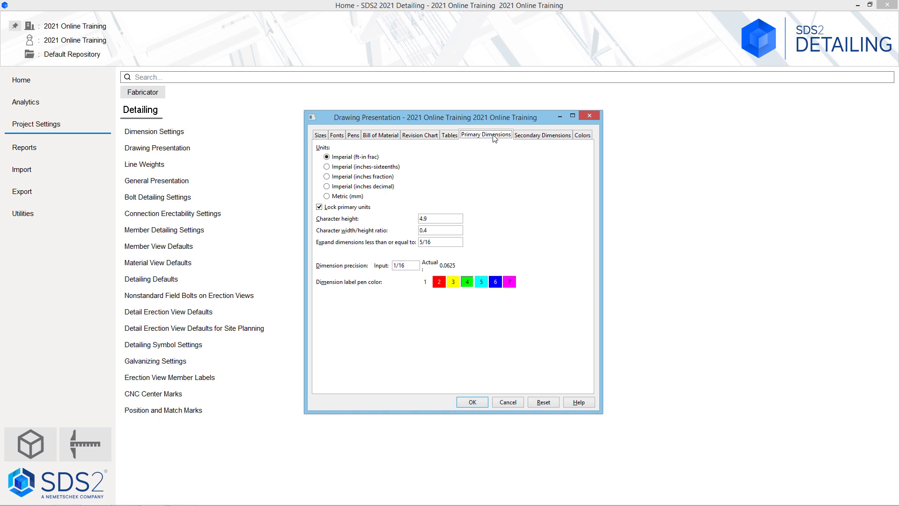
left_click(556, 139)
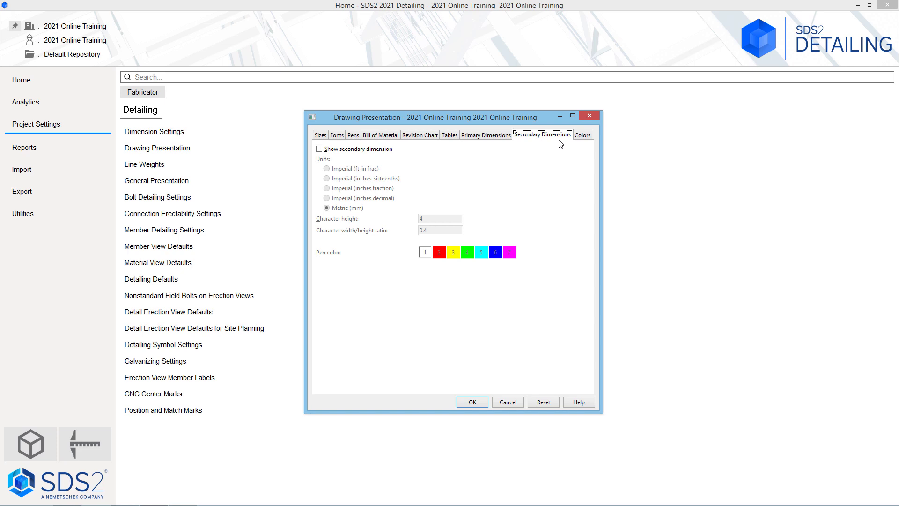
left_click(583, 135)
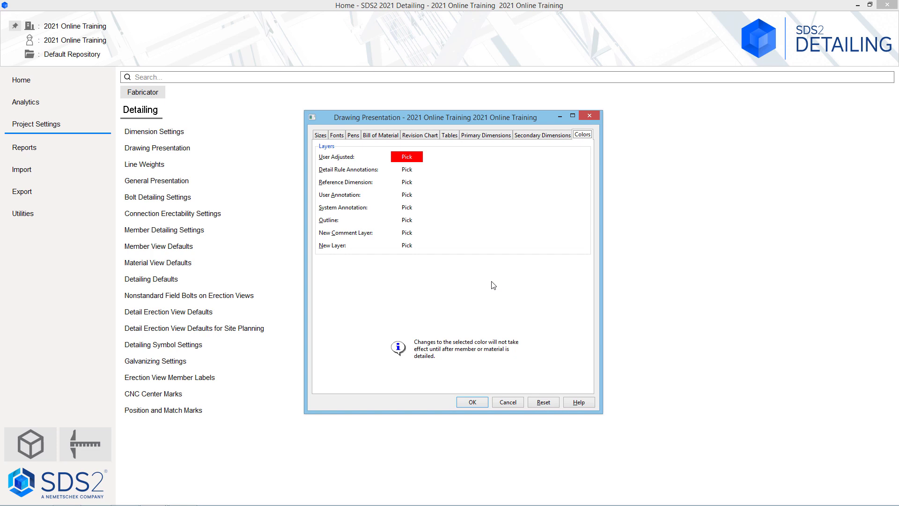
left_click(473, 403)
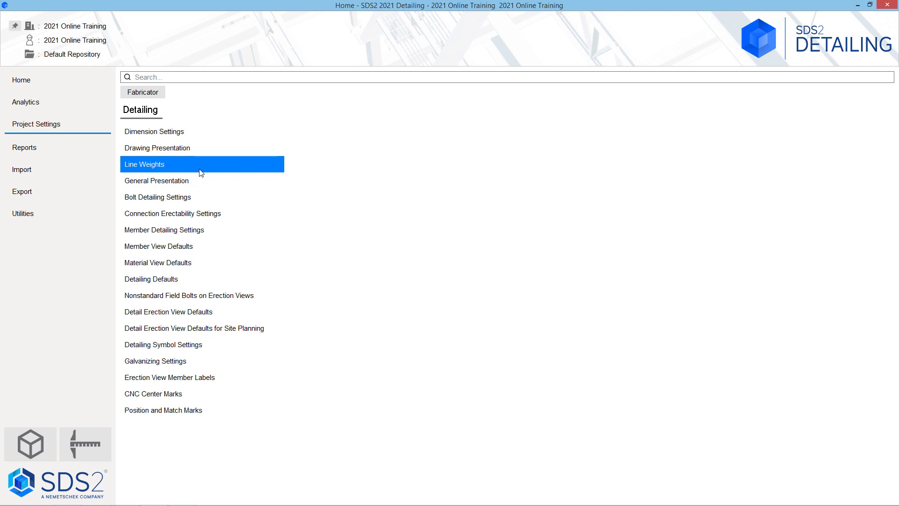
- Review the detail scales, edge distances, shop bill weights and detail drawing options in General Presentation, and cancel without changes
left_click(198, 181)
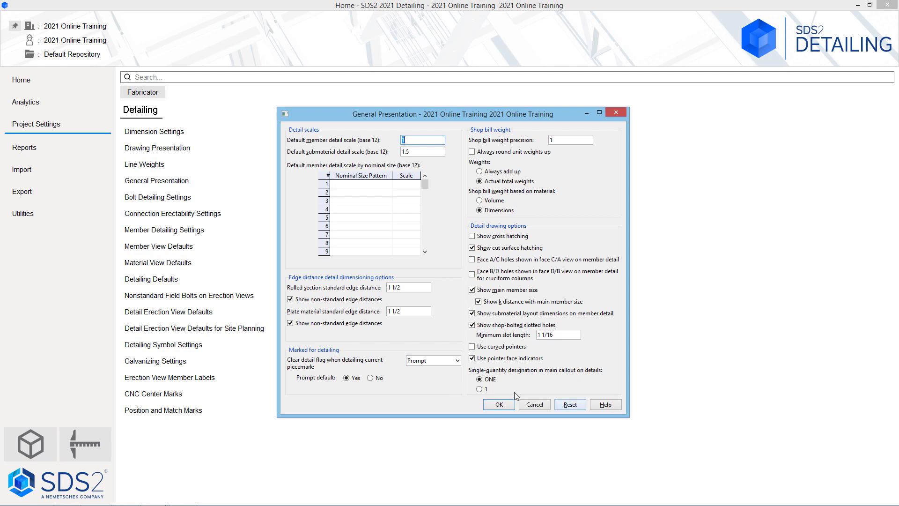
left_click(532, 405)
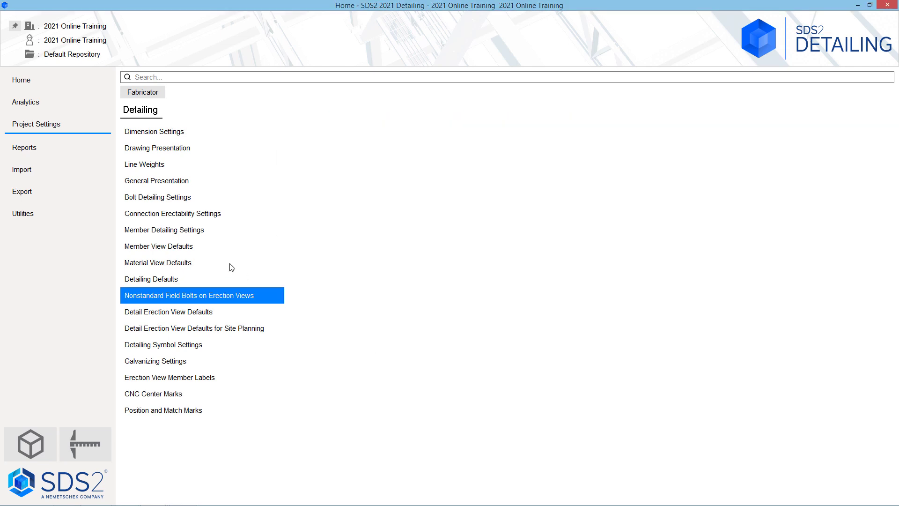
- Review the Bolt Detailing Settings, including the bolt designation and bolt summary format choices, and close them without changes
left_click(217, 197)
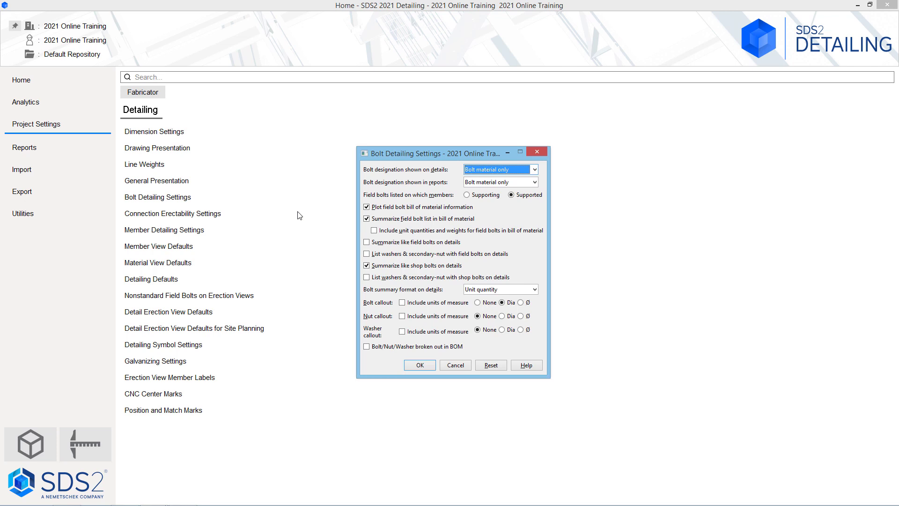
left_click(528, 173)
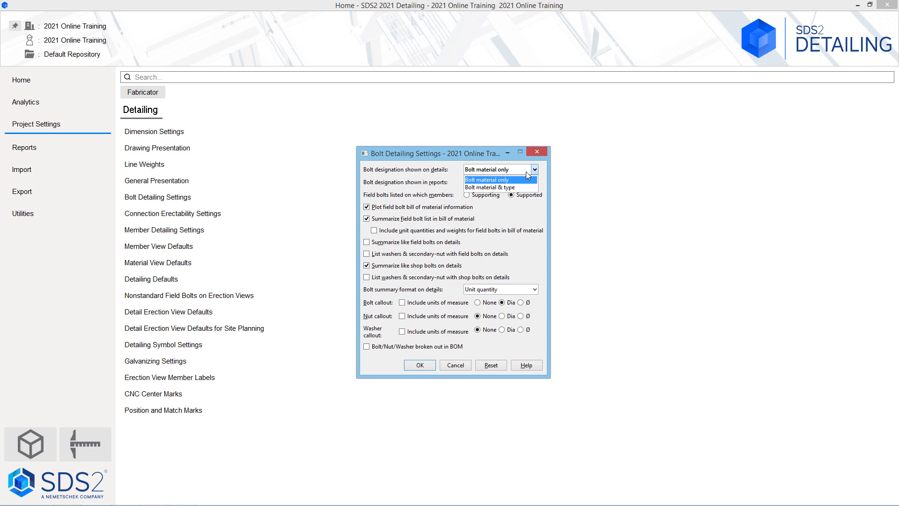
left_click(427, 185)
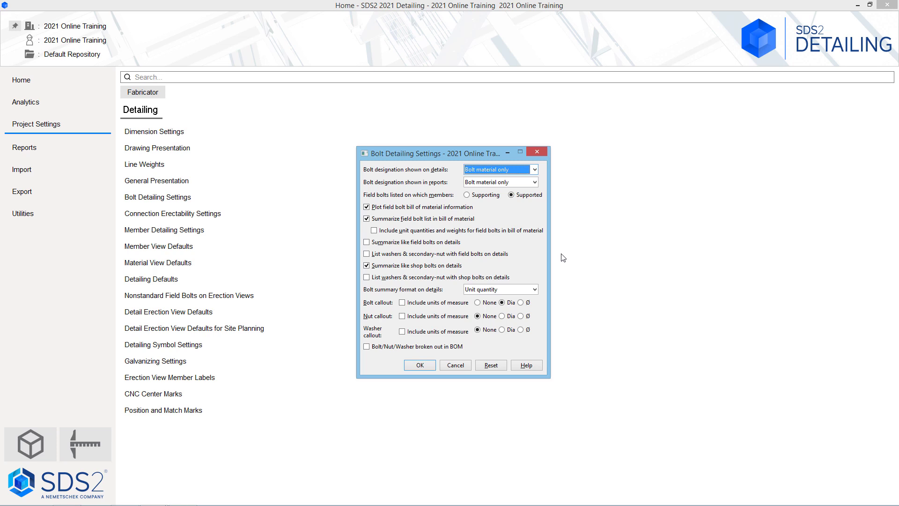
left_click(536, 289)
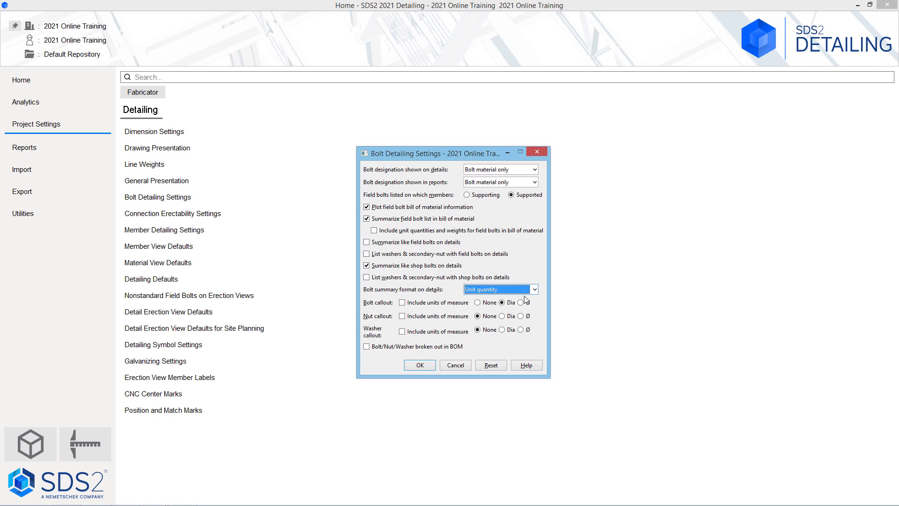
left_click(535, 289)
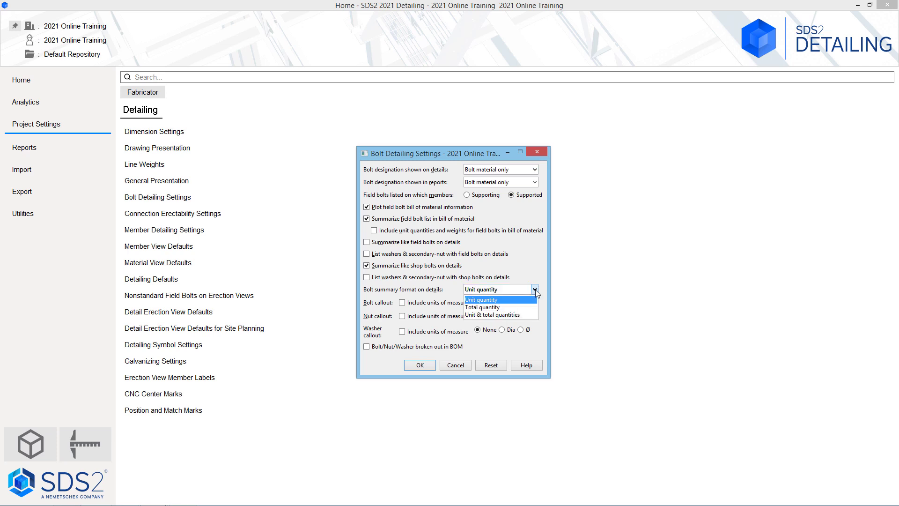
left_click(543, 280)
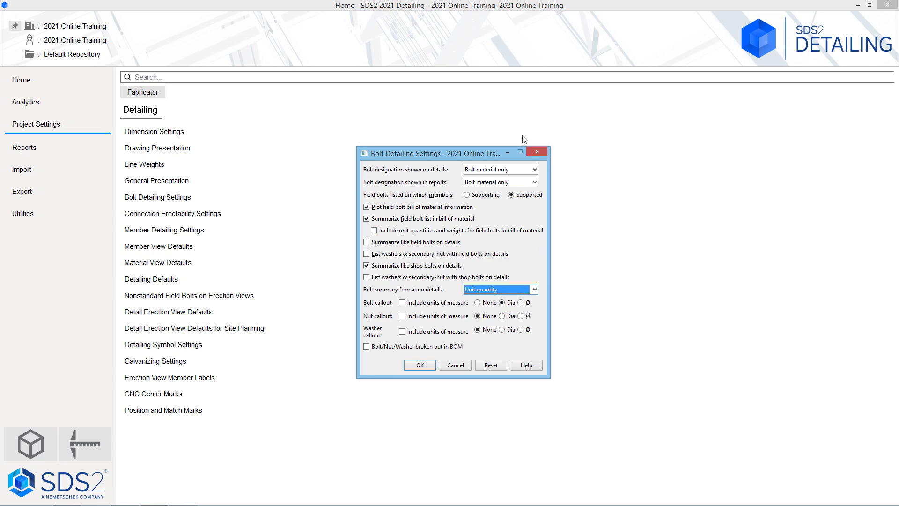
left_click(535, 153)
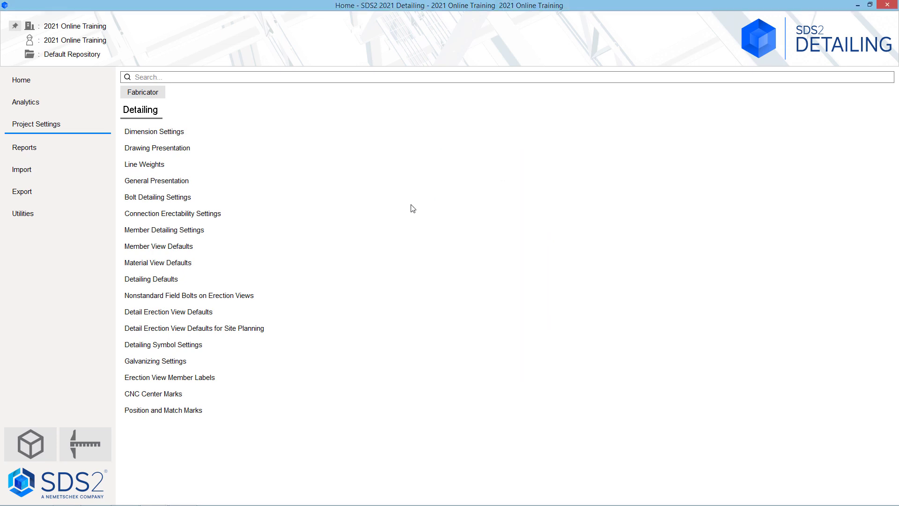
- Review the Connection Erectability Settings, including the field bolted stability angle choices and the 3/4 bolt detailing options, and accept without changes
left_click(246, 212)
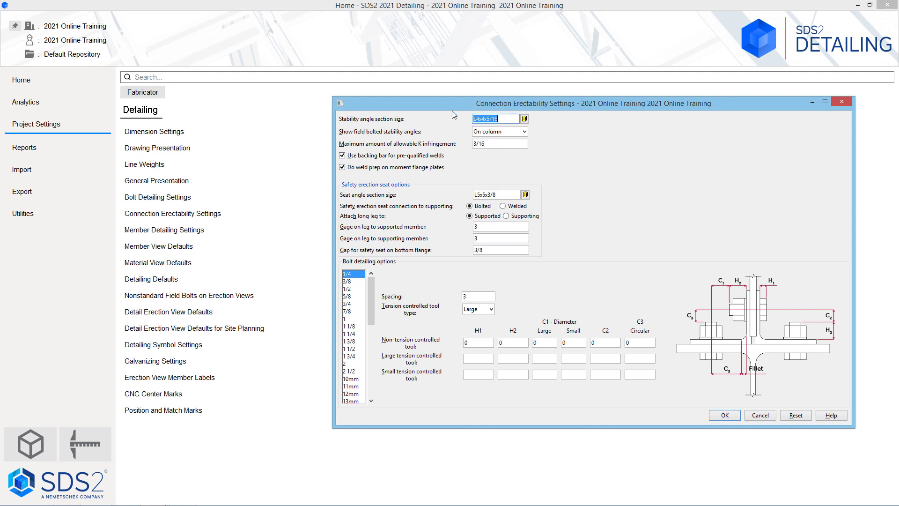
left_click_drag(441, 105, 314, 90)
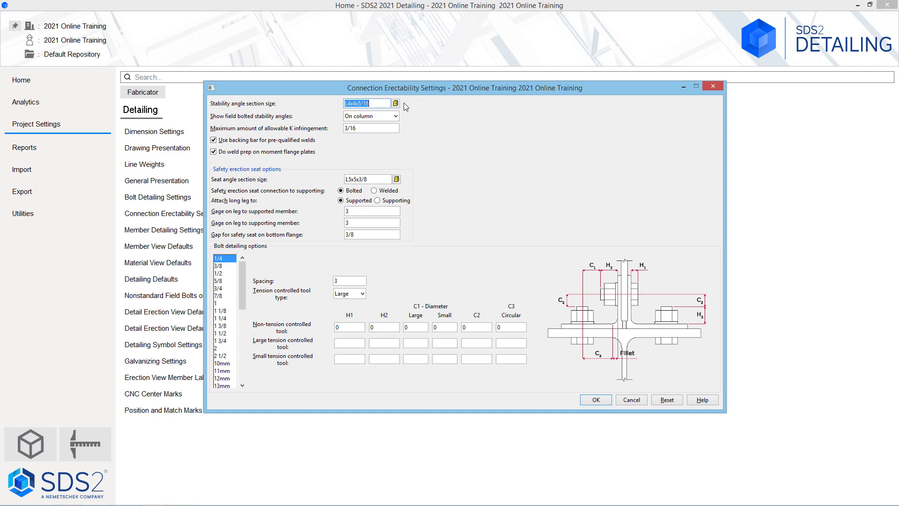
left_click(391, 117)
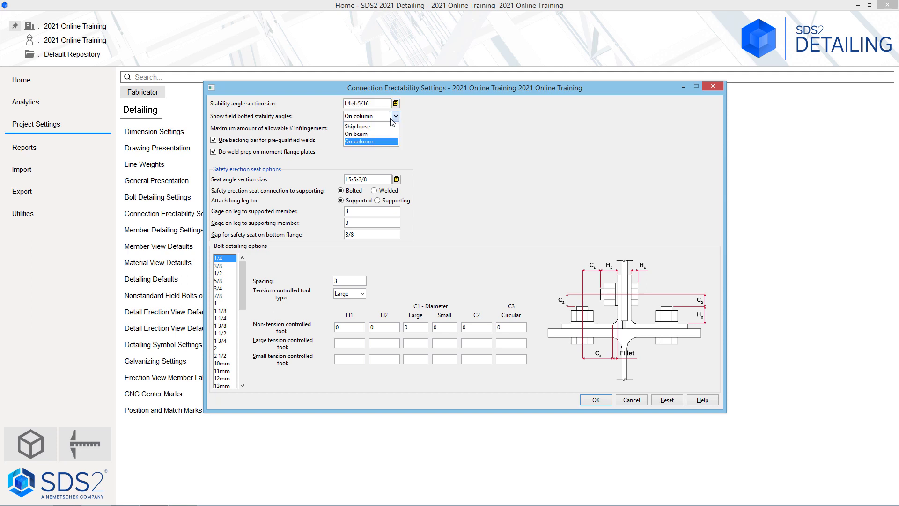
left_click(553, 148)
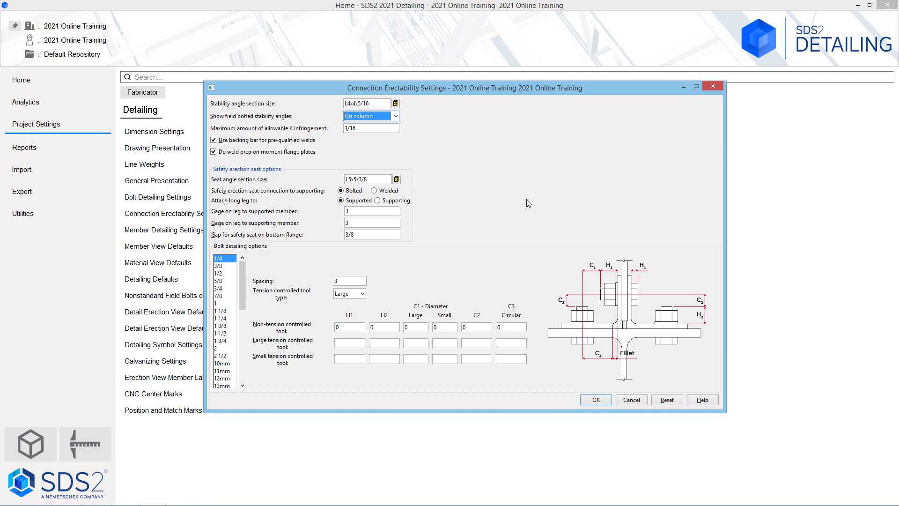
left_click(218, 288)
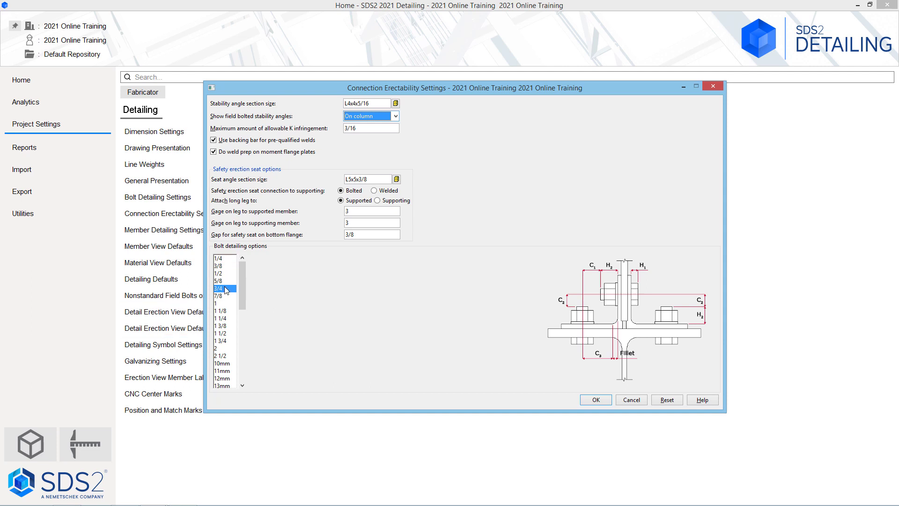
key("Tab")
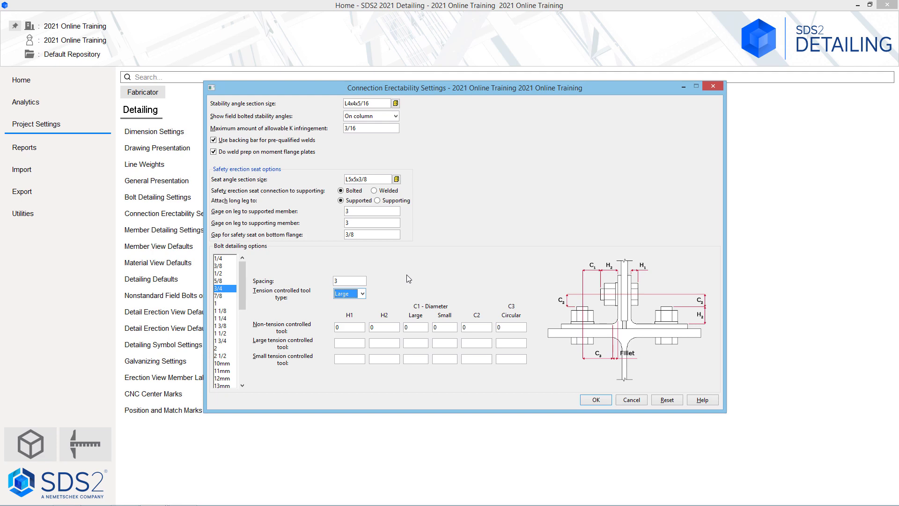
left_click(596, 399)
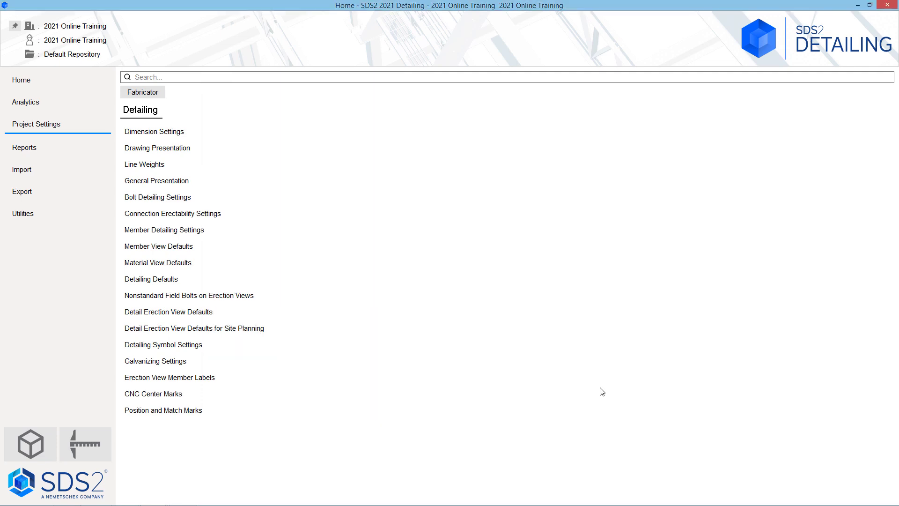
- Review the Member Detailing Settings for beams, including the cope cut type choices, and for columns
left_click(206, 231)
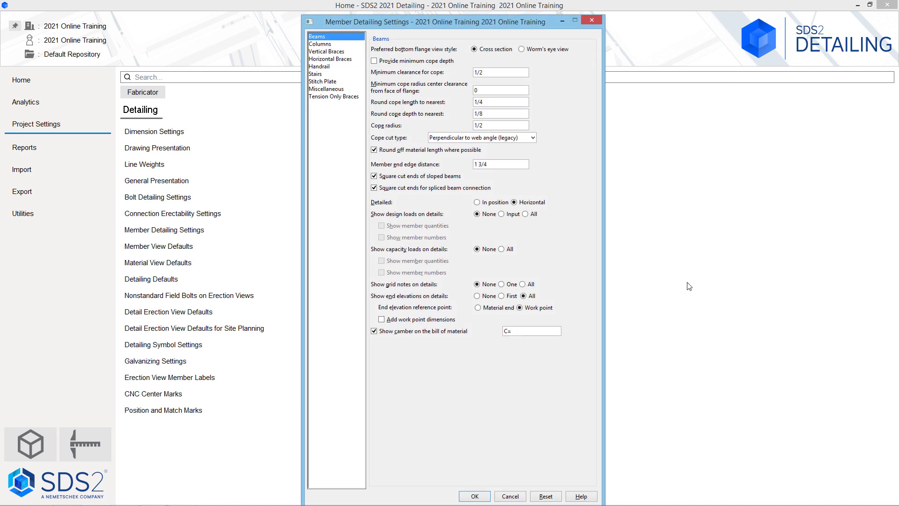
left_click_drag(445, 22, 422, 17)
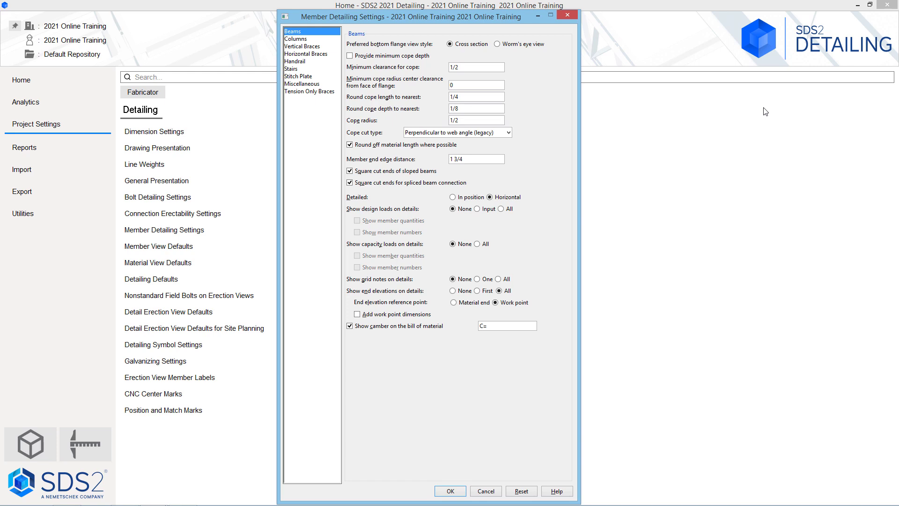
left_click(470, 133)
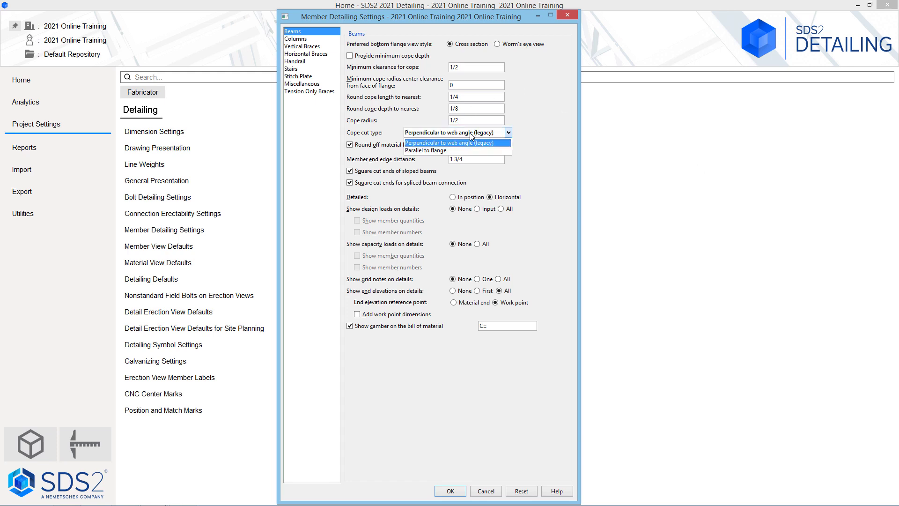
left_click(553, 133)
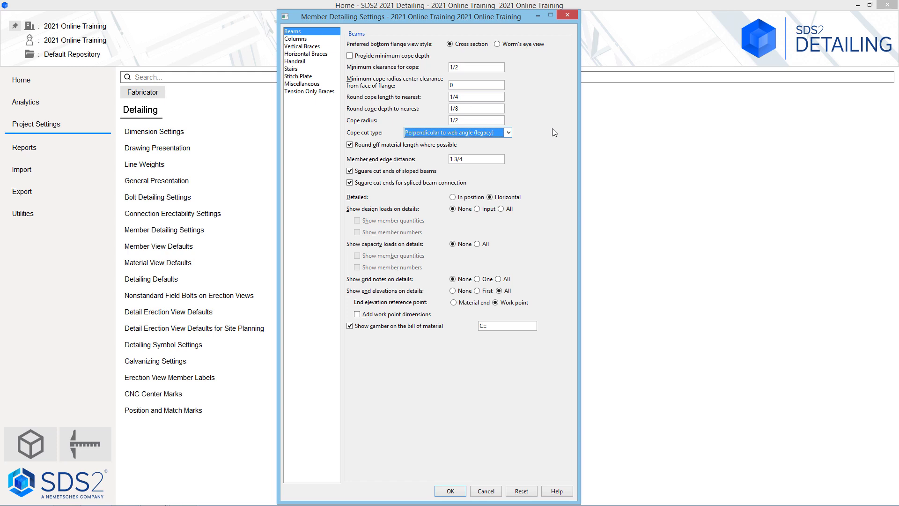
left_click(302, 39)
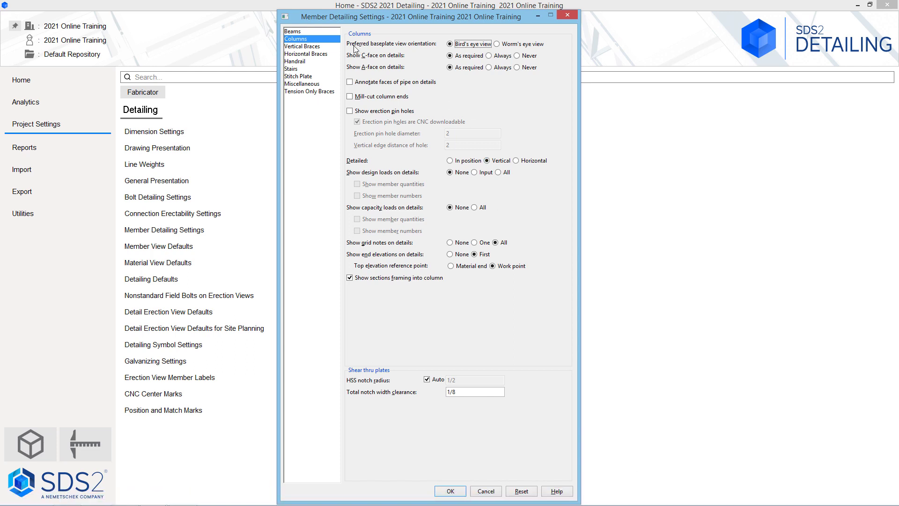
- Review the vertical brace settings, including the choices for HSS erection bolts, their hole type and the intersection gusset notch preparation
left_click(328, 48)
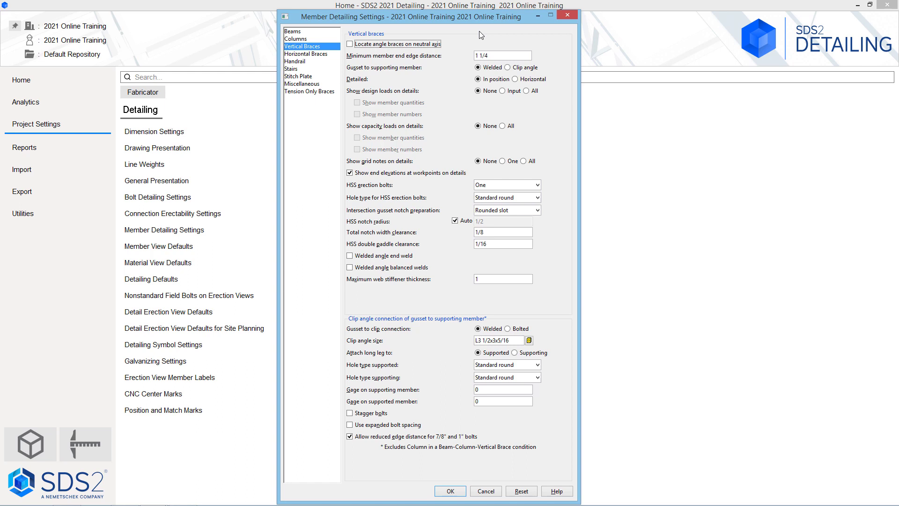
left_click(537, 184)
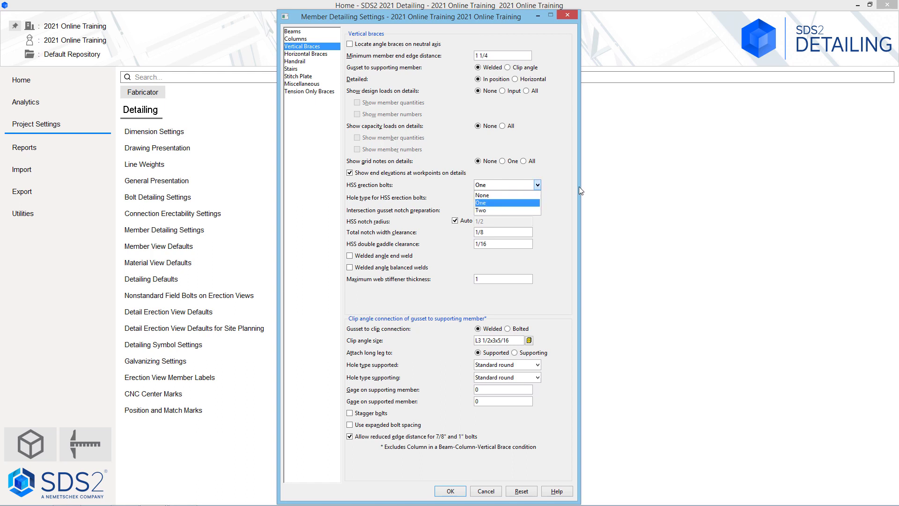
left_click(585, 184)
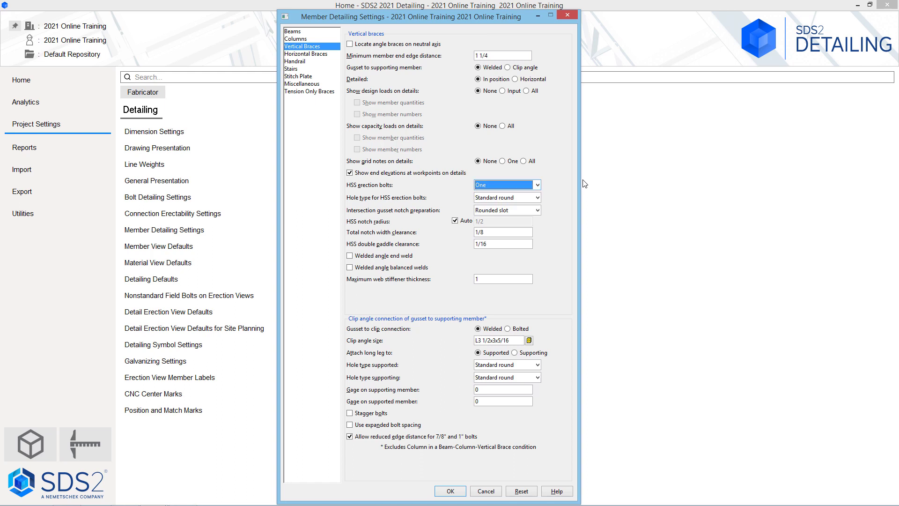
left_click(535, 201)
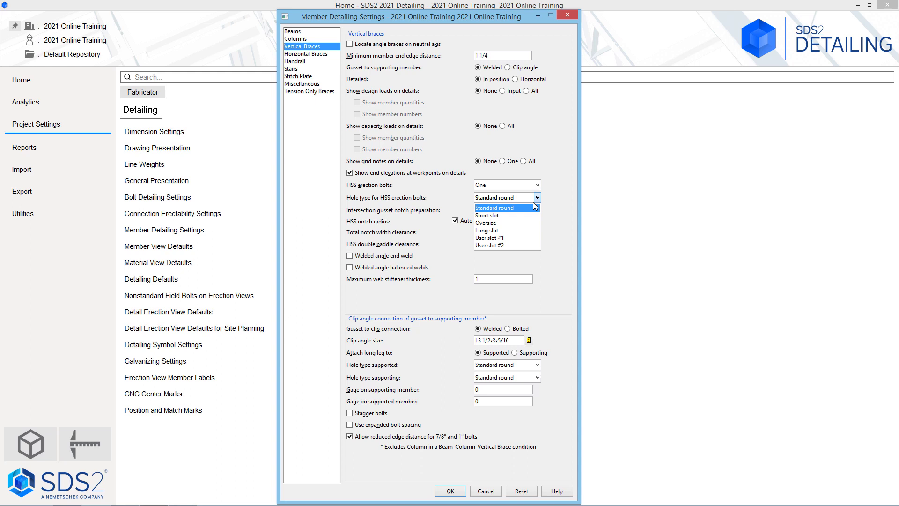
left_click(542, 198)
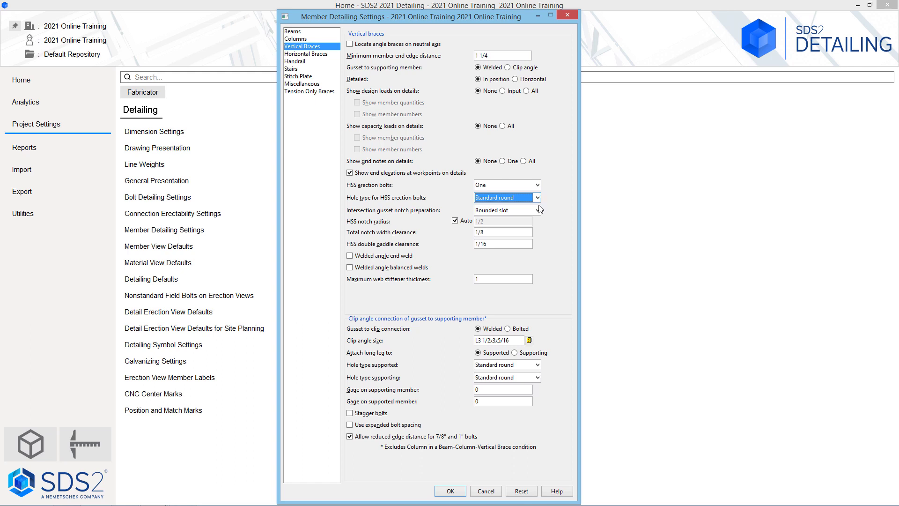
left_click(539, 208)
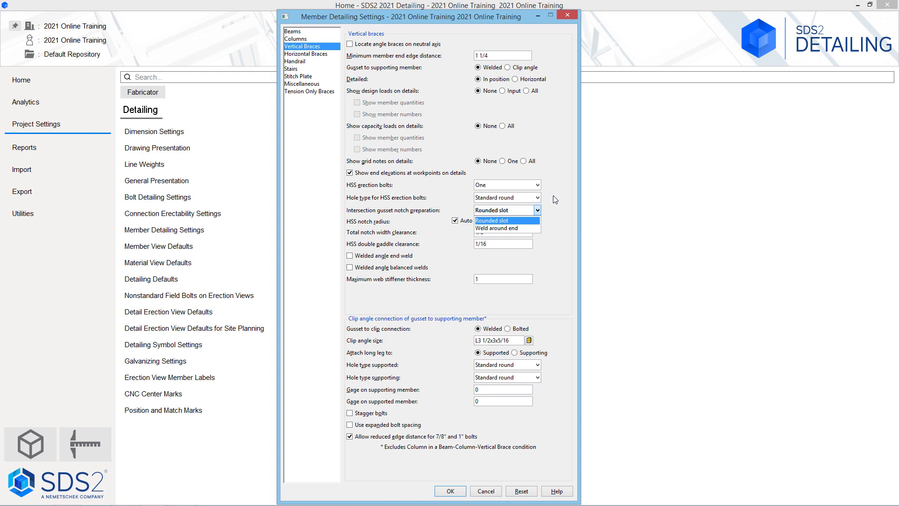
left_click(553, 195)
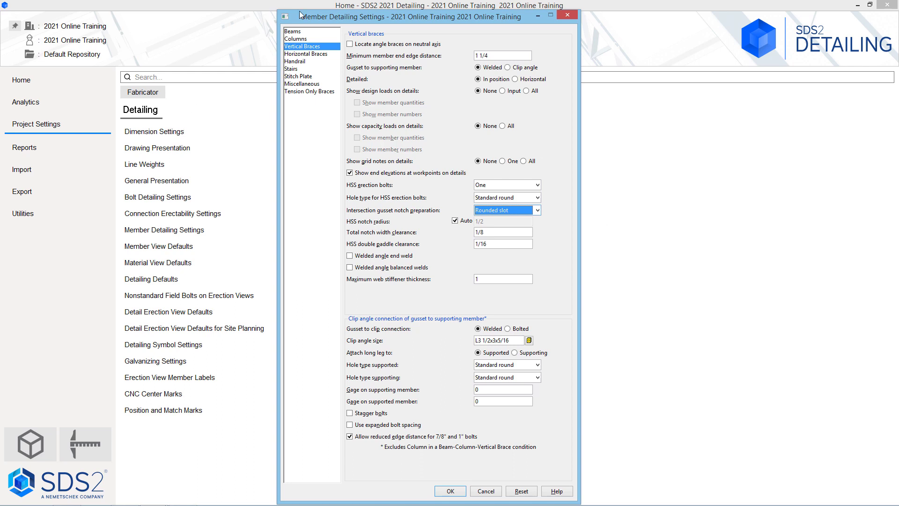
- Review the horizontal brace settings, including which sides the gusset clips can be placed on
left_click(297, 54)
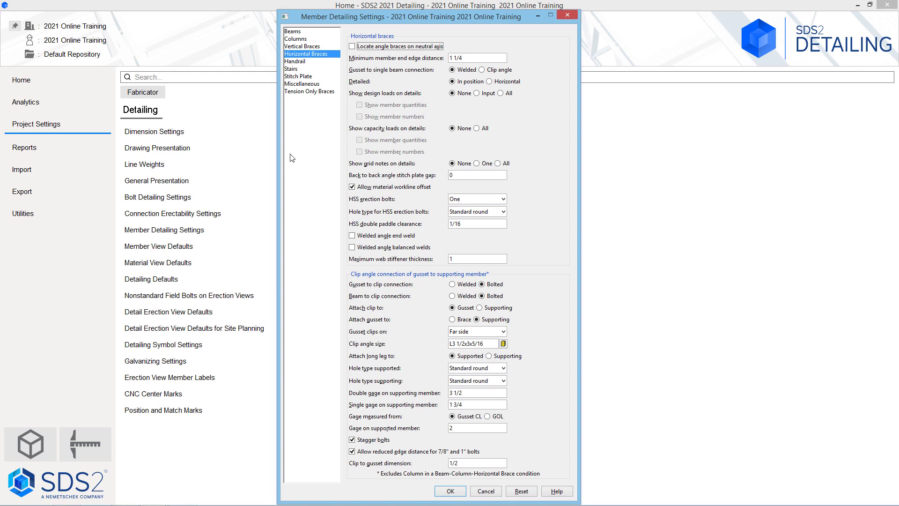
key("alt+t")
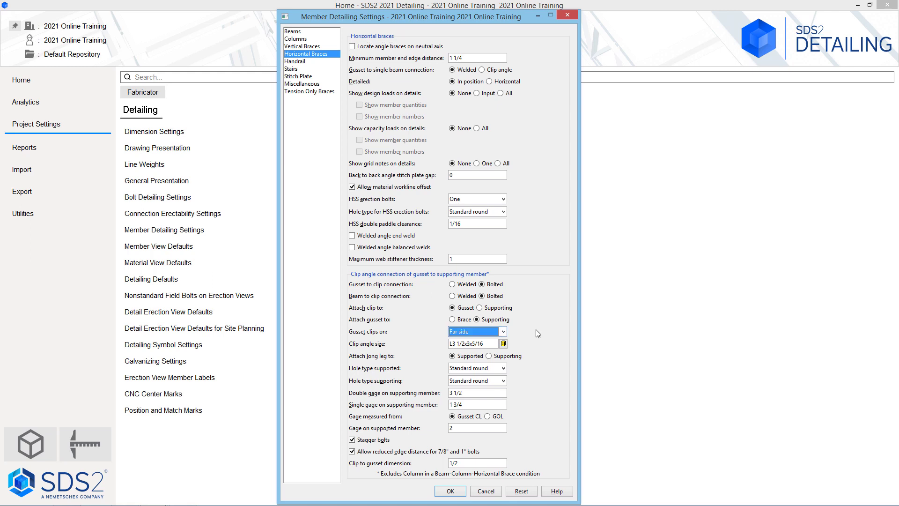
left_click(503, 332)
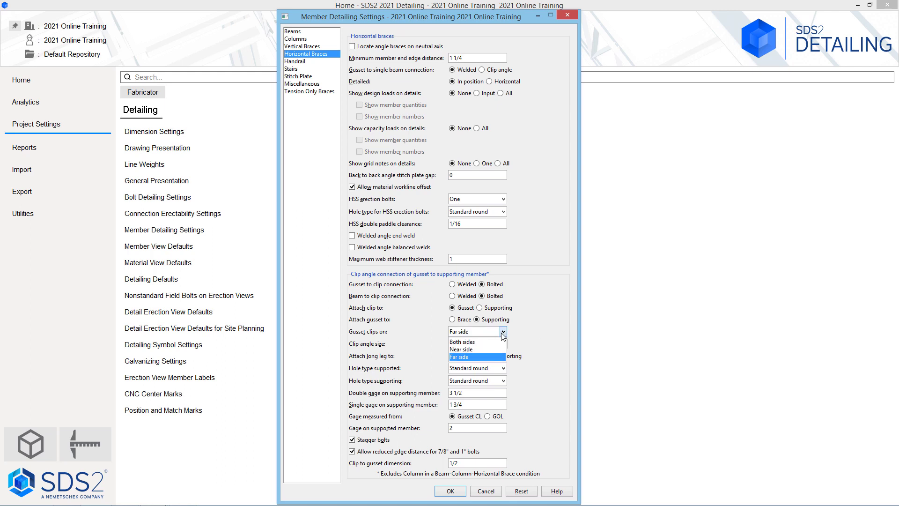
left_click(516, 333)
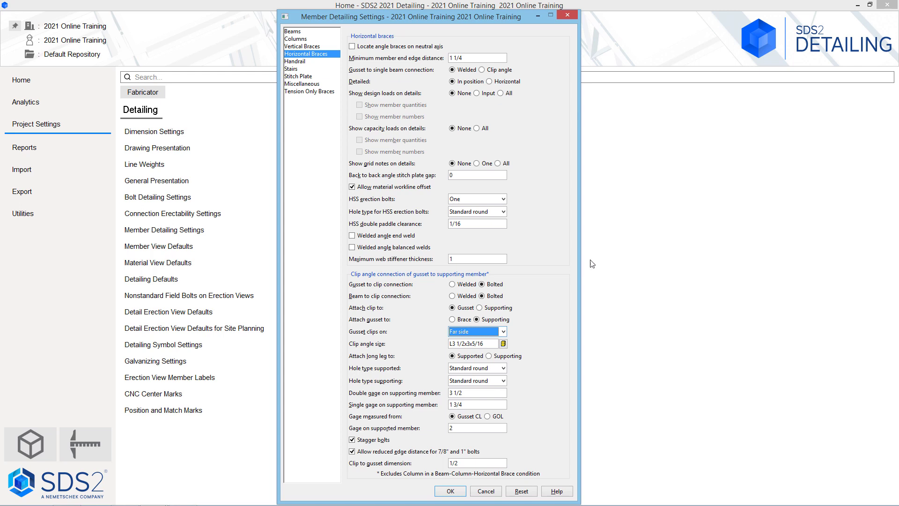
- Review the handrail, stairs and stitch plate settings, including the spacer type choices for double bracing
left_click(300, 69)
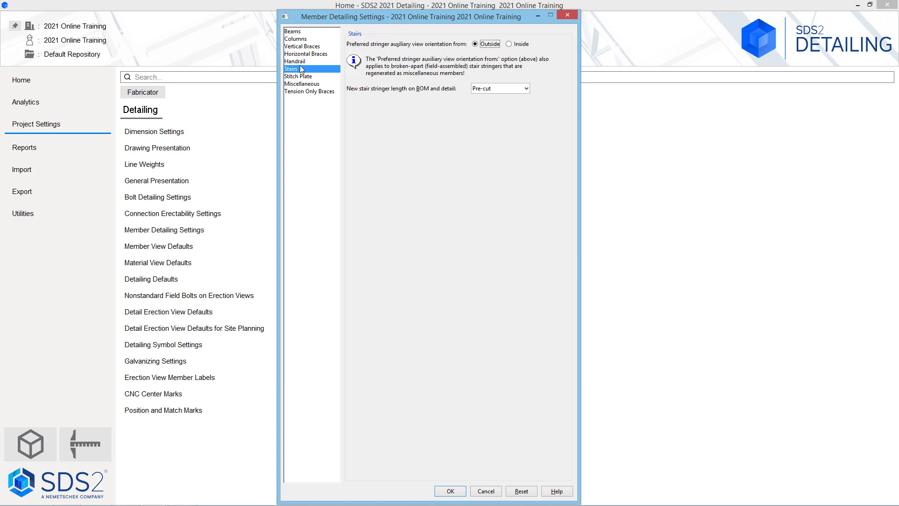
left_click(294, 62)
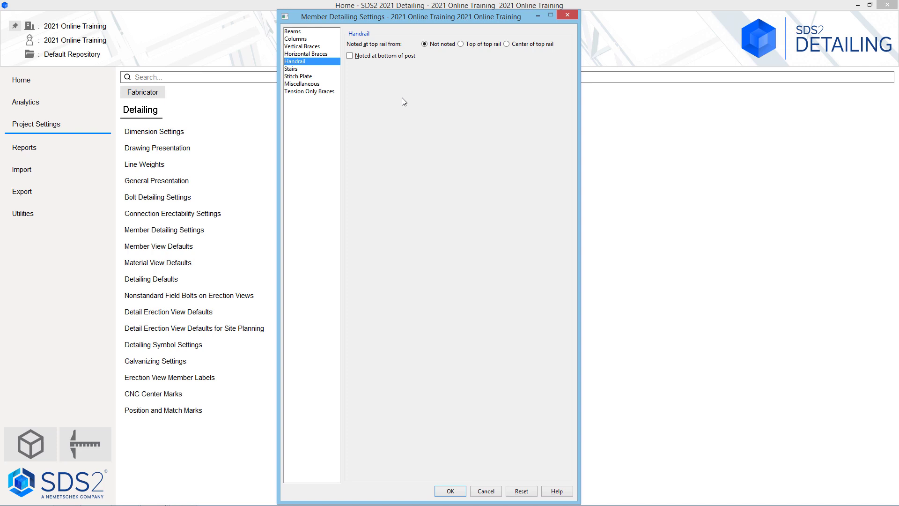
left_click(294, 70)
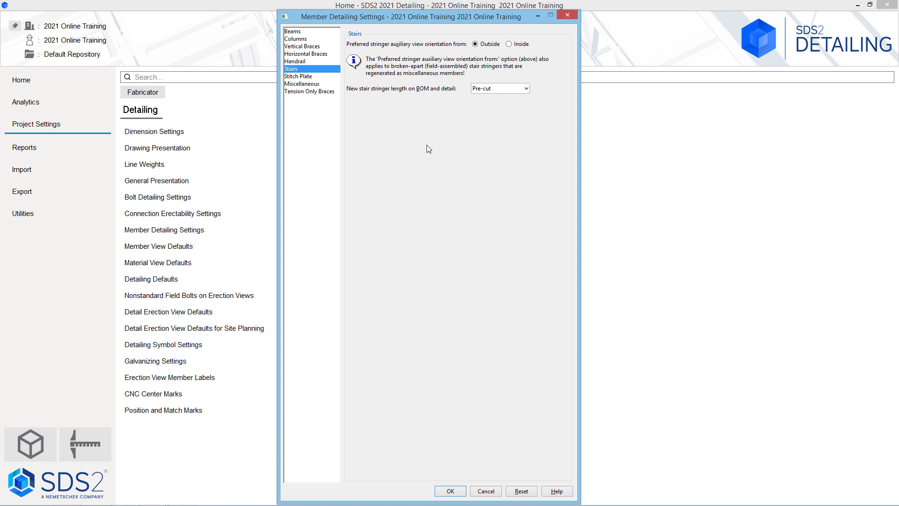
left_click(322, 77)
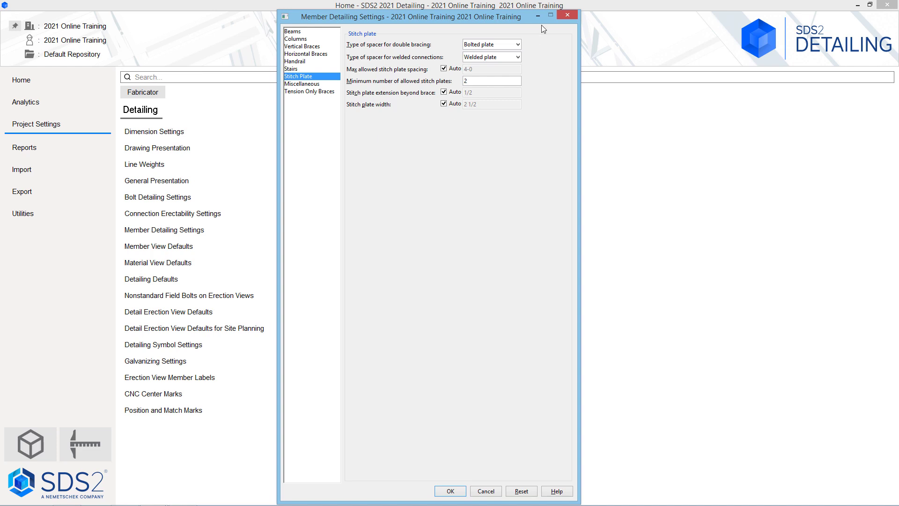
left_click(516, 45)
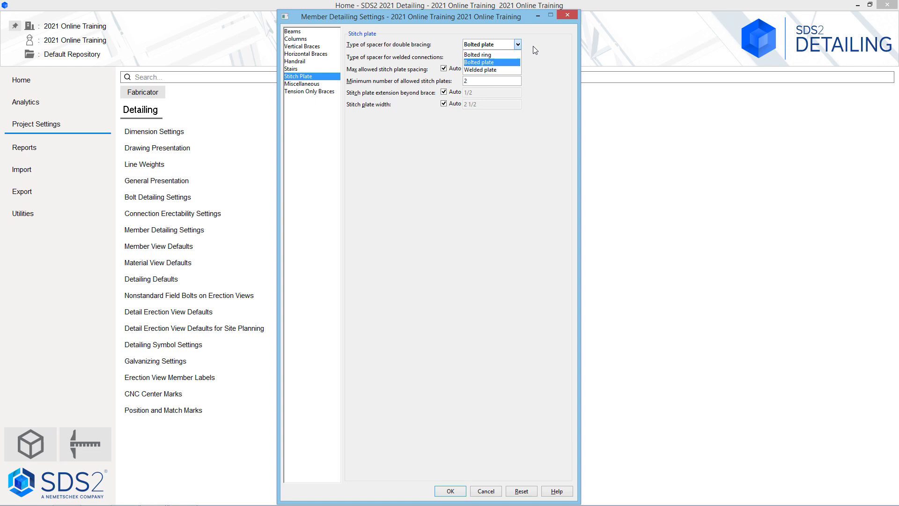
left_click(533, 46)
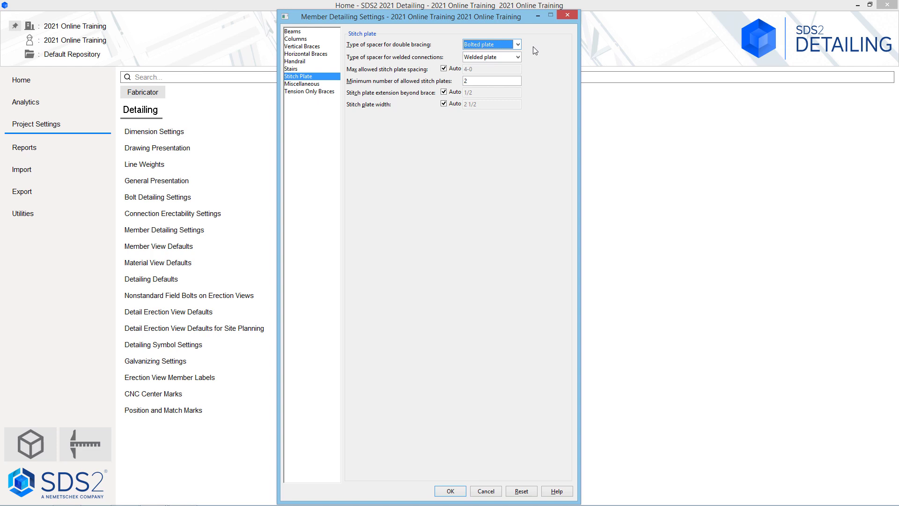
- Review the Miscellaneous and Tension Only Braces settings, and accept the Member Detailing Settings without changes
left_click(315, 87)
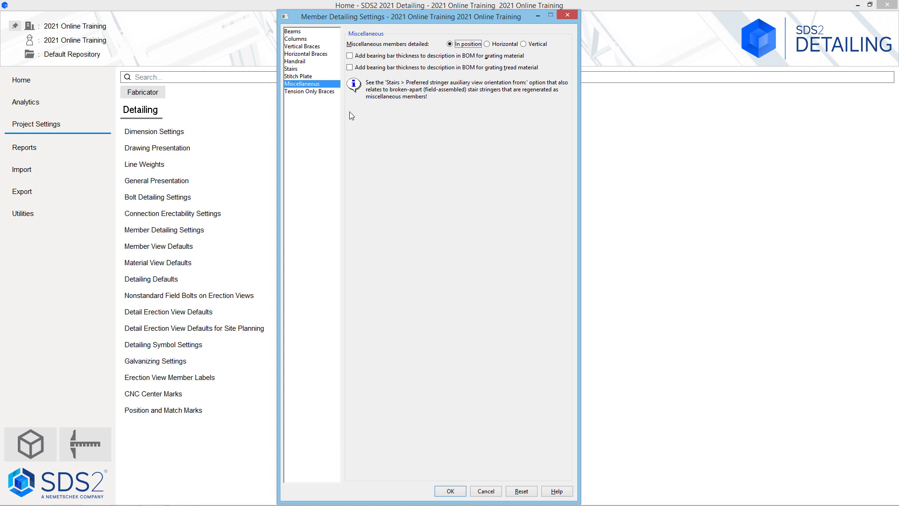
left_click(326, 92)
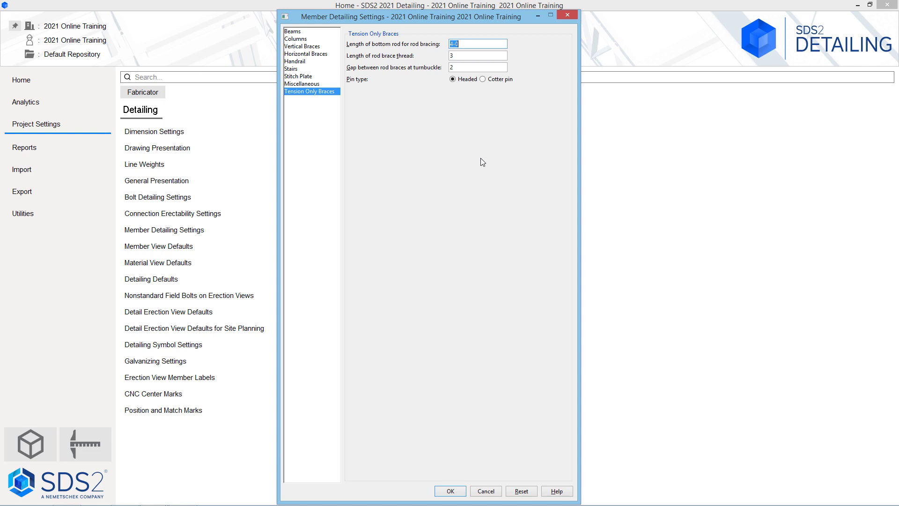
left_click(449, 492)
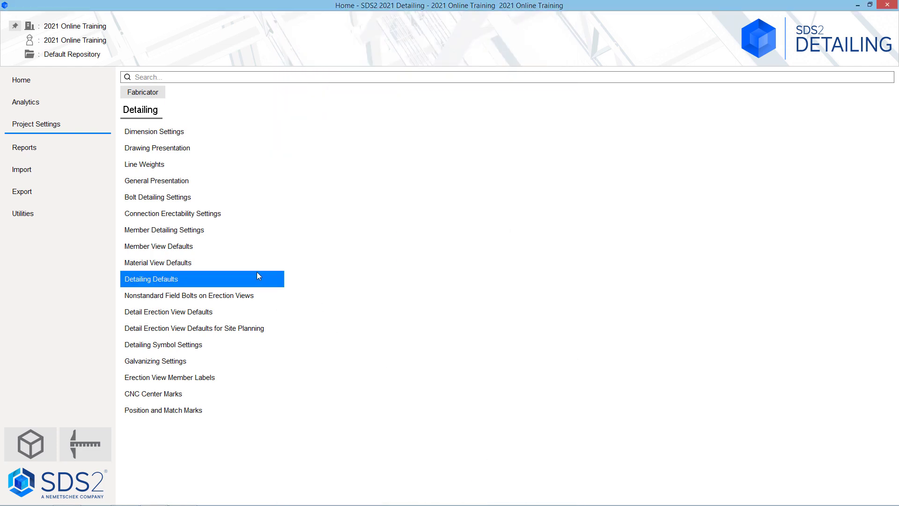
- Review the beam depths in Member View Defaults and the plate depths in Material View Defaults, and close both without changes
left_click(282, 240)
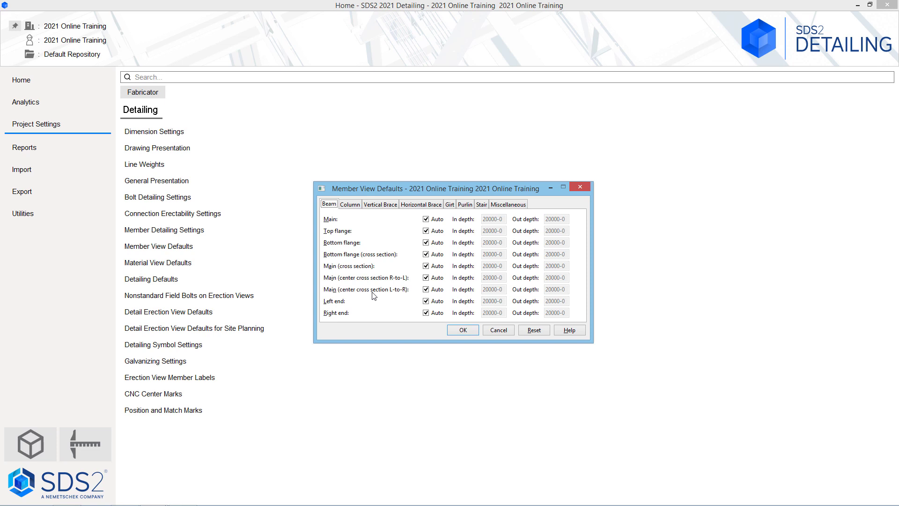
left_click(492, 331)
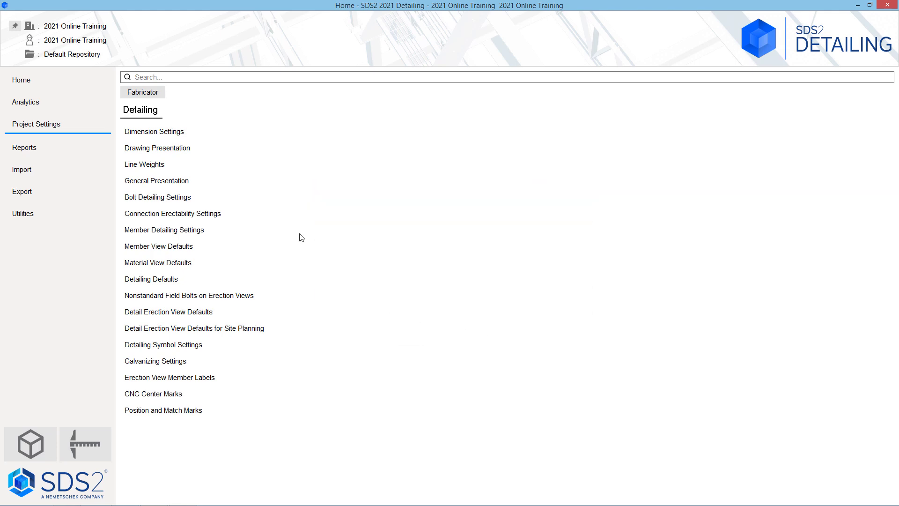
left_click(251, 260)
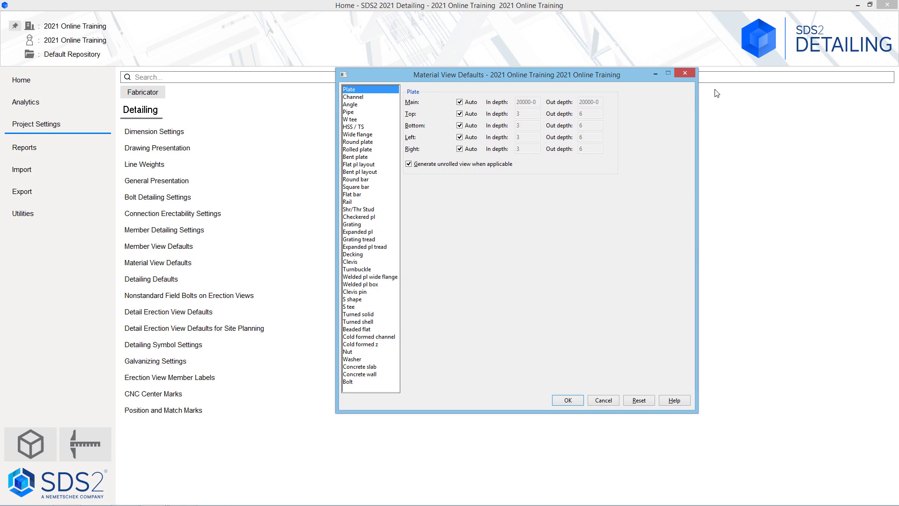
left_click(682, 76)
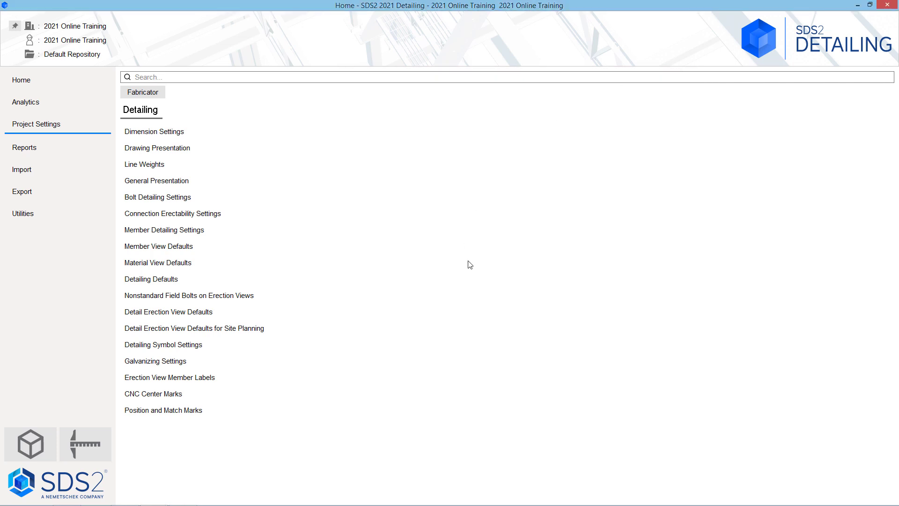
- Review the Detailing Defaults for members, group members and submaterials, plus the Detailing Symbol Settings, and cancel both without changes
left_click(251, 286)
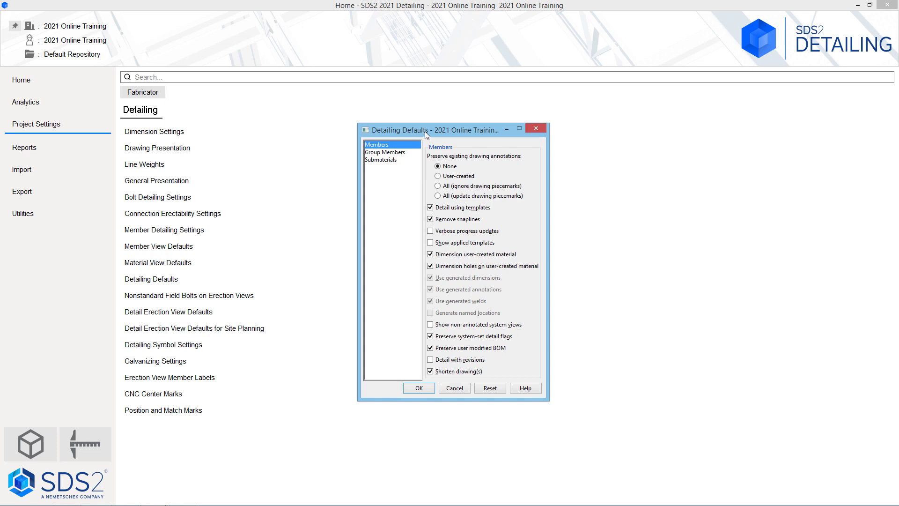
left_click(406, 153)
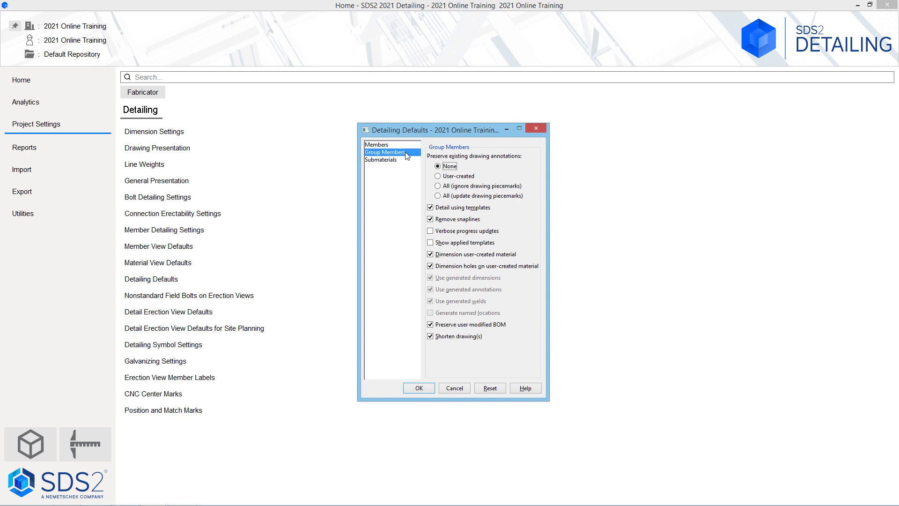
left_click(393, 160)
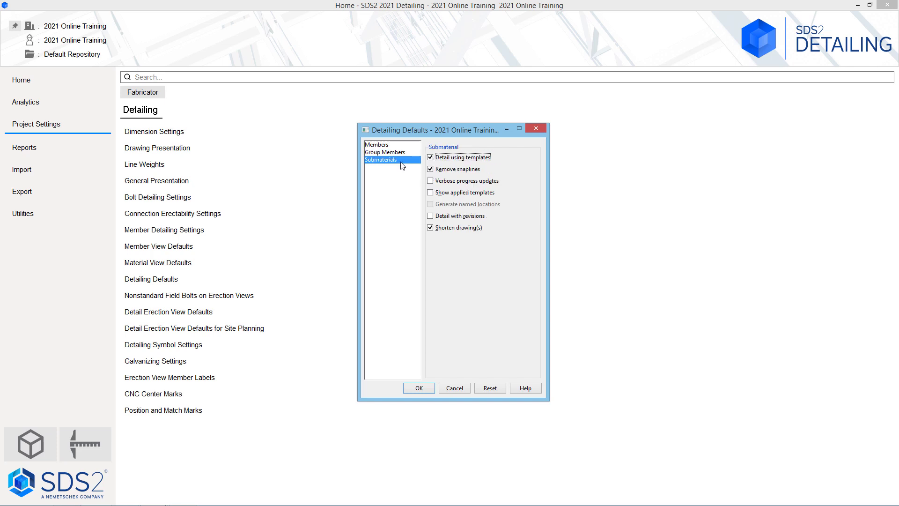
left_click(454, 388)
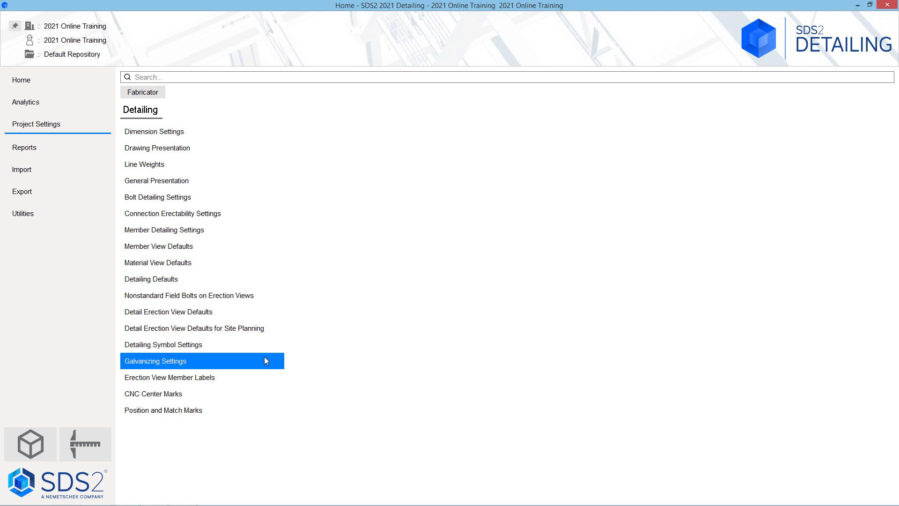
left_click(317, 345)
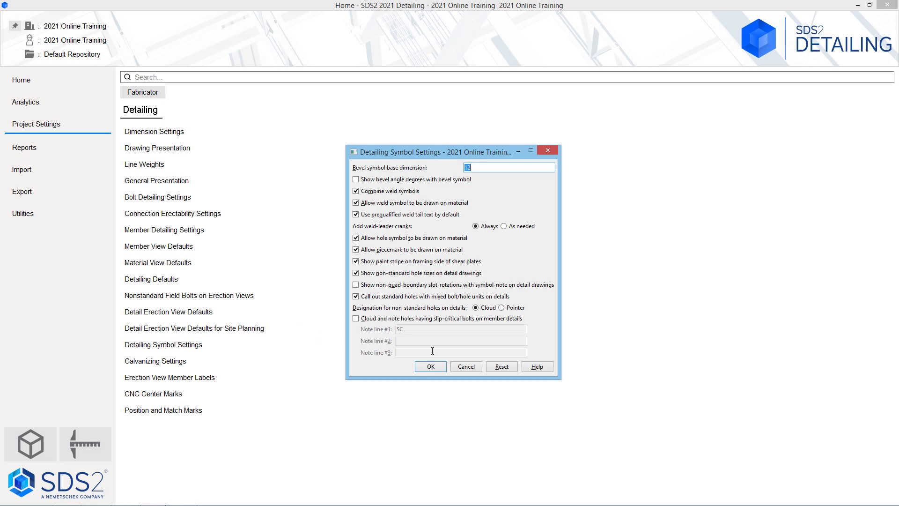
left_click(469, 368)
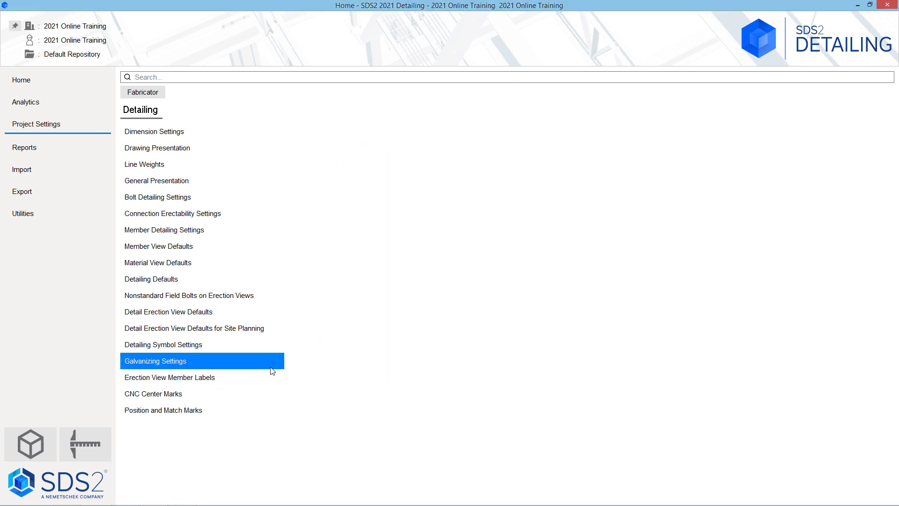
- Review the general Galvanizing Settings and the CNC Center Marks settings, and cancel both without changes
left_click(271, 367)
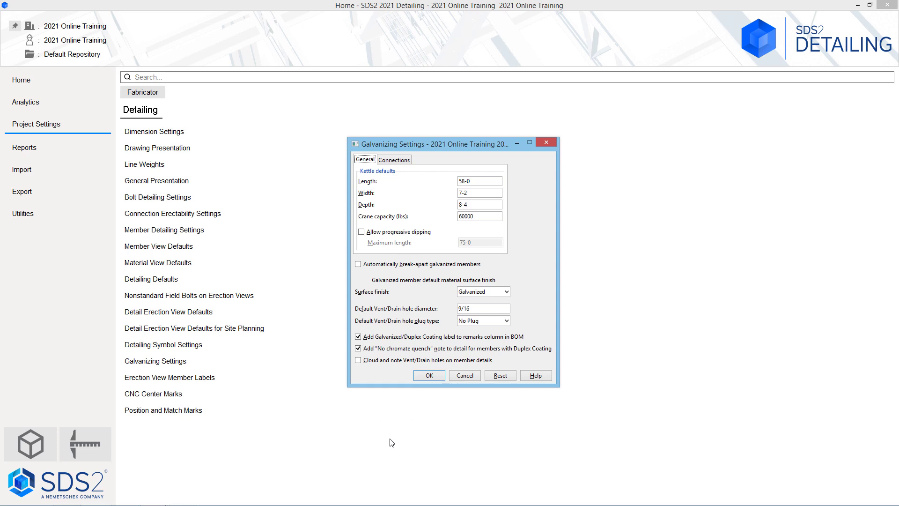
left_click(464, 377)
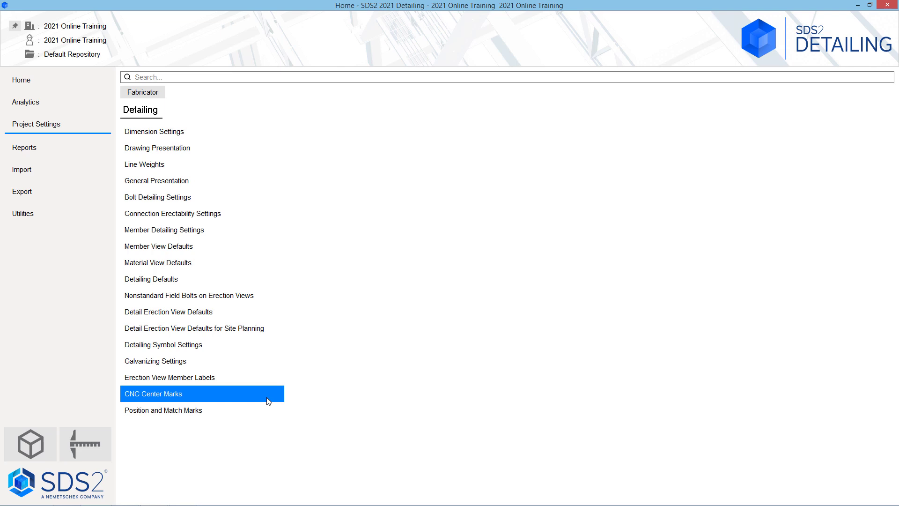
left_click(267, 398)
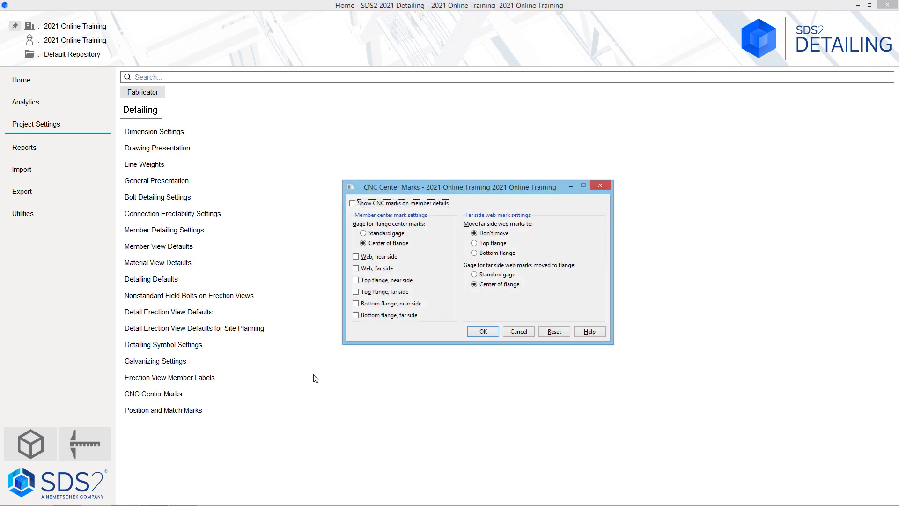
left_click(518, 332)
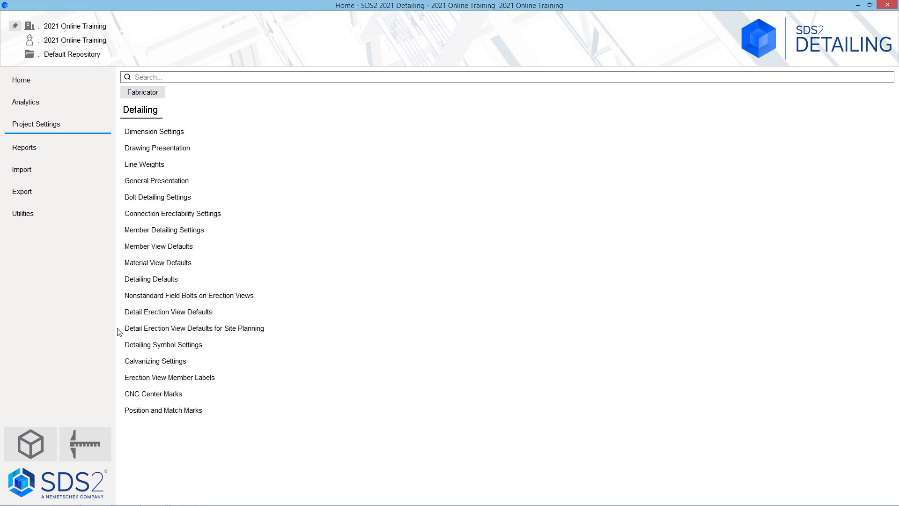
- Review the Position and Match Marks settings, cancel without changes, and return to the main Fabricator and Job settings list
left_click(171, 414)
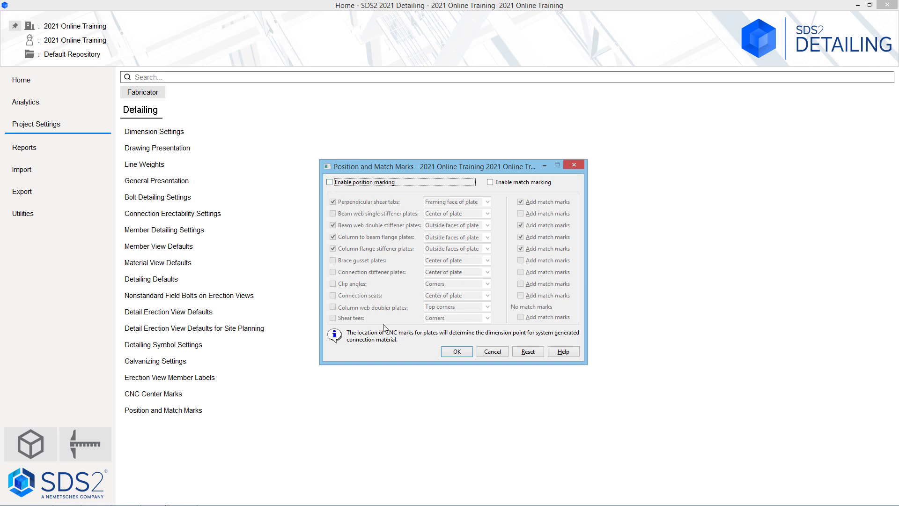
left_click(492, 352)
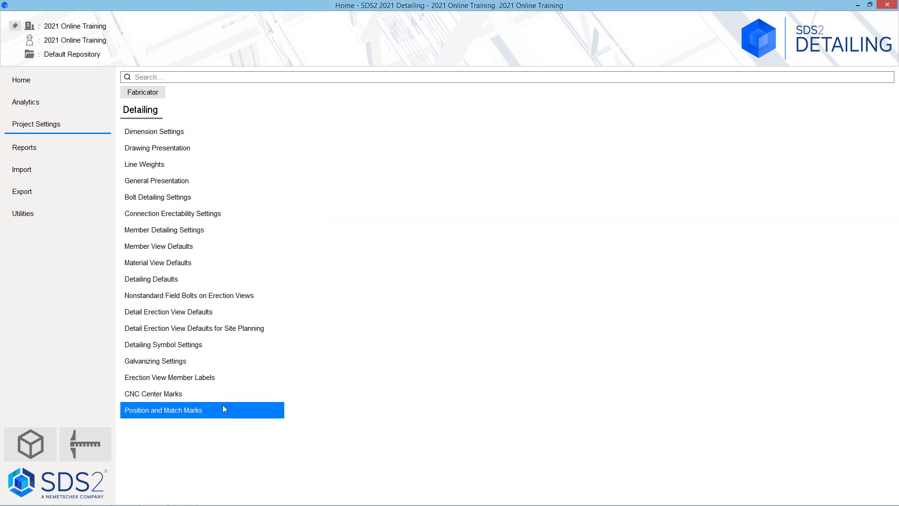
left_click(155, 91)
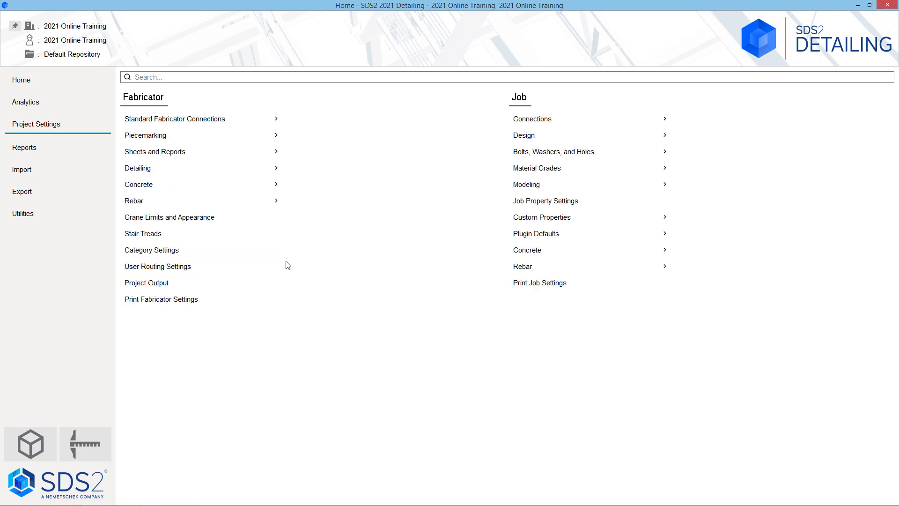